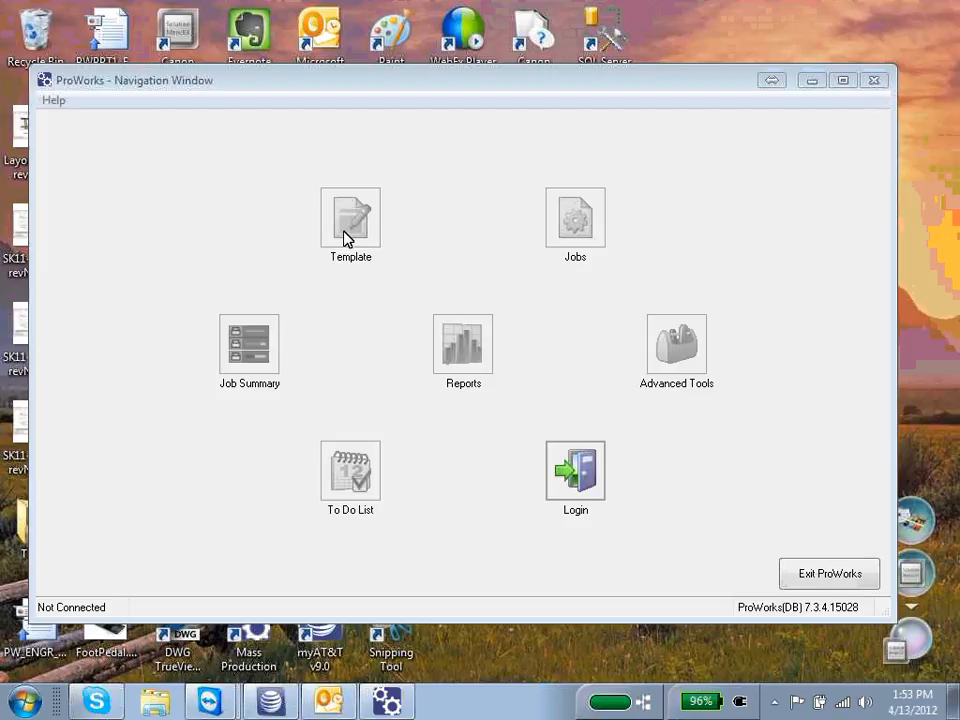
# - Log in as Trainee1, entering the account password
pyautogui.click(583, 485)
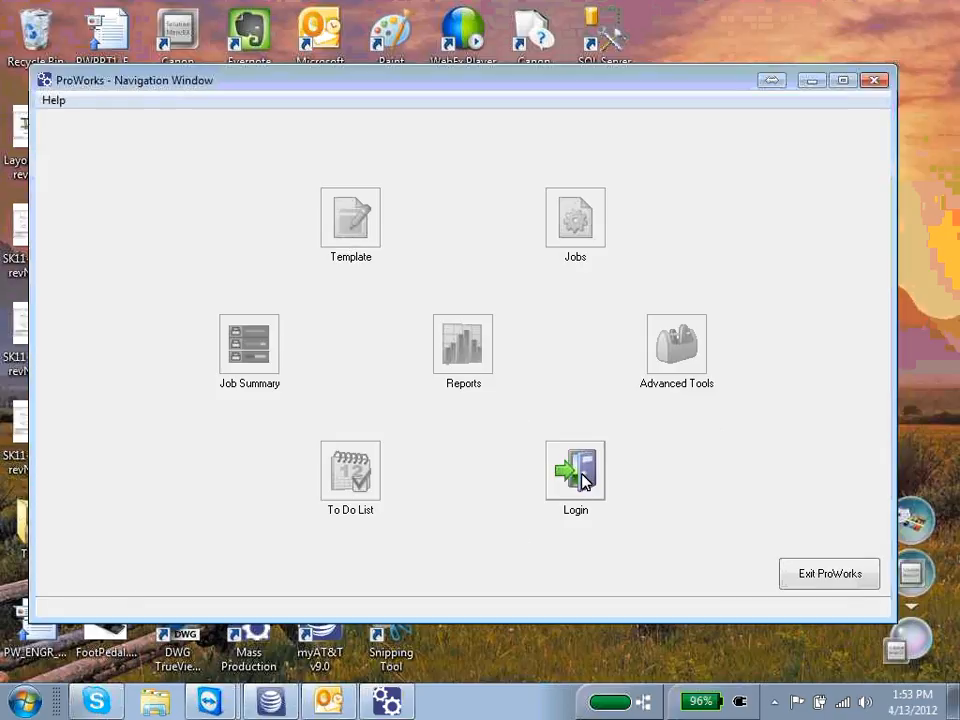
pyautogui.click(634, 316)
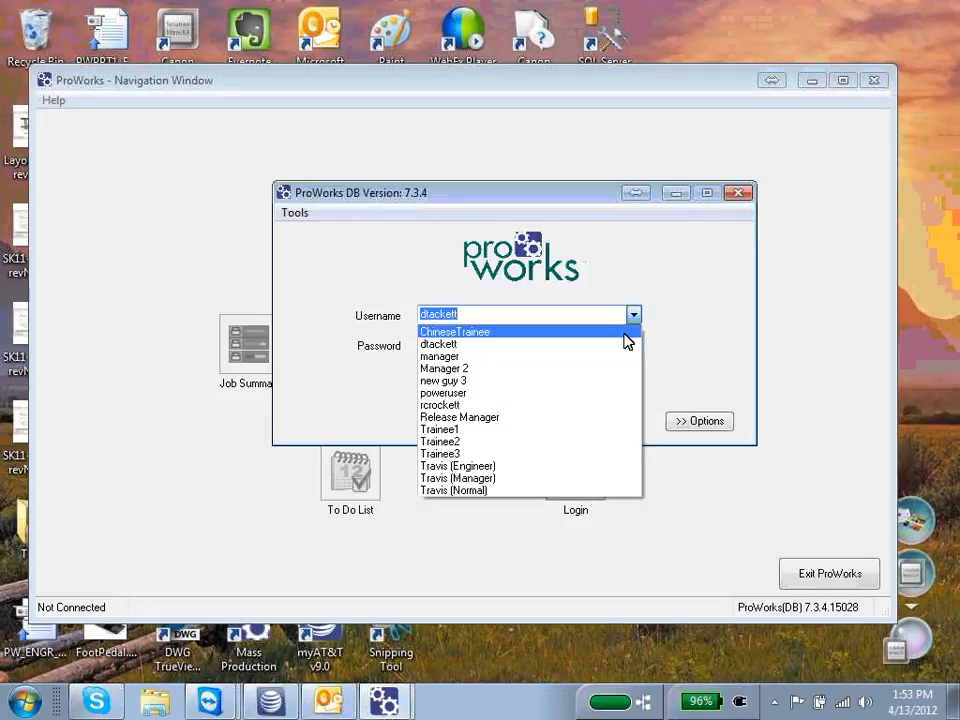
pyautogui.click(538, 430)
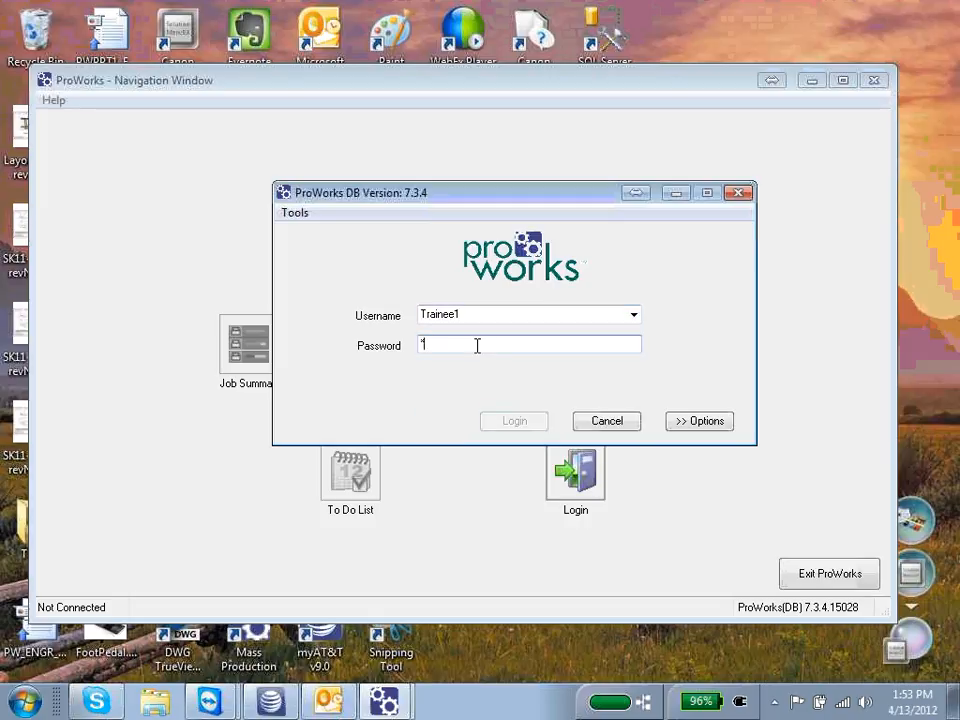
pyautogui.write('****')
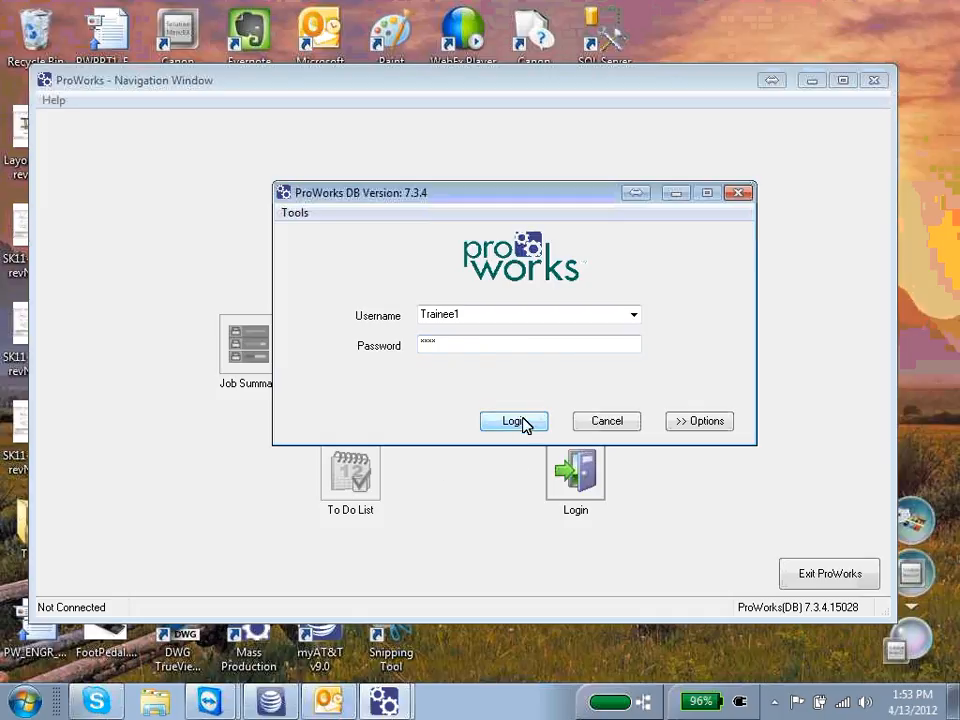
pyautogui.click(515, 421)
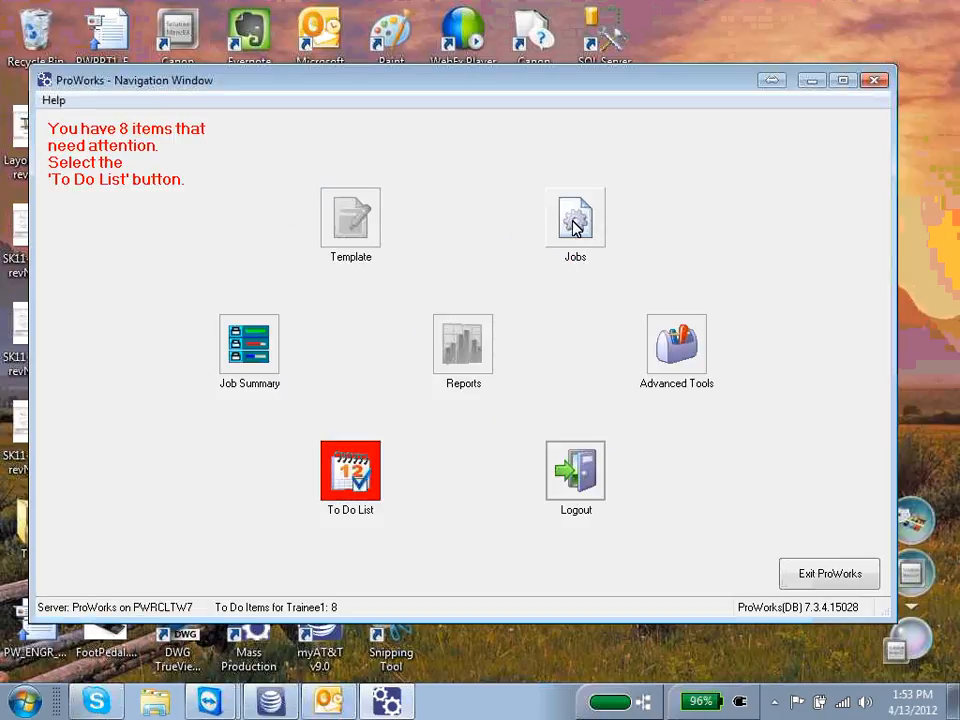
# - Review the trainee account's to-do list, close it and log out
pyautogui.click(362, 486)
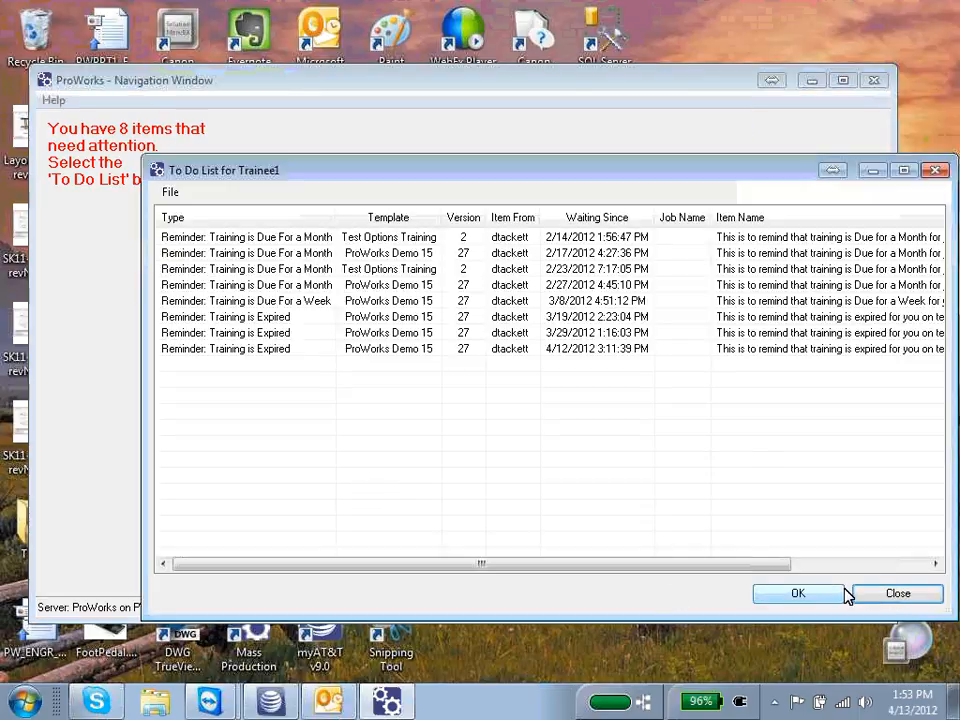
pyautogui.click(936, 171)
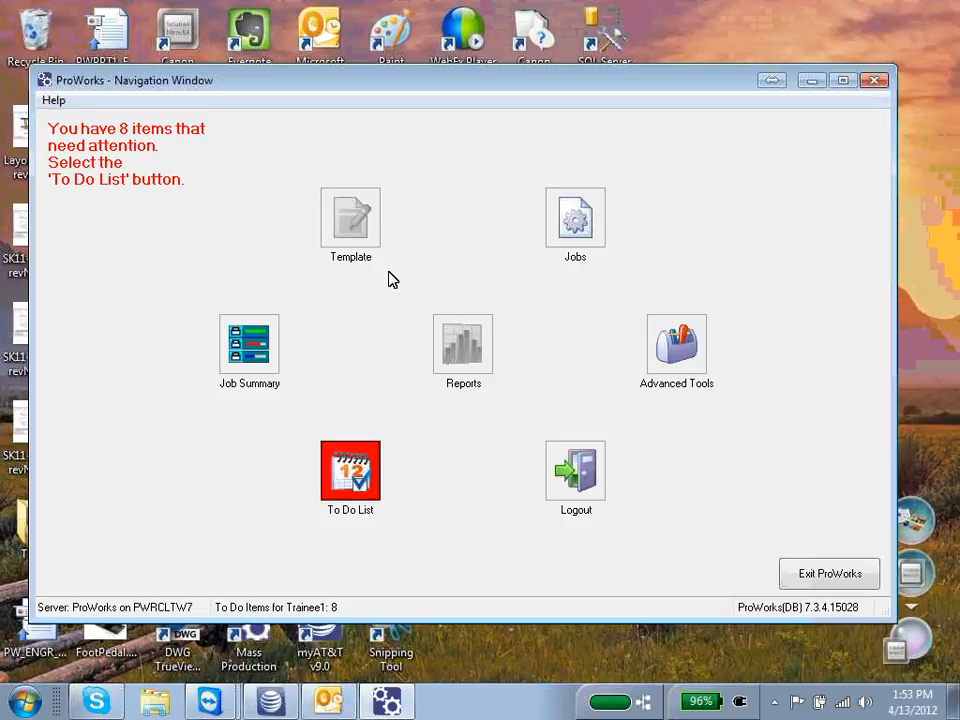
pyautogui.click(590, 485)
# - Log in with the second account in the list of usernames, entering its password
pyautogui.click(585, 487)
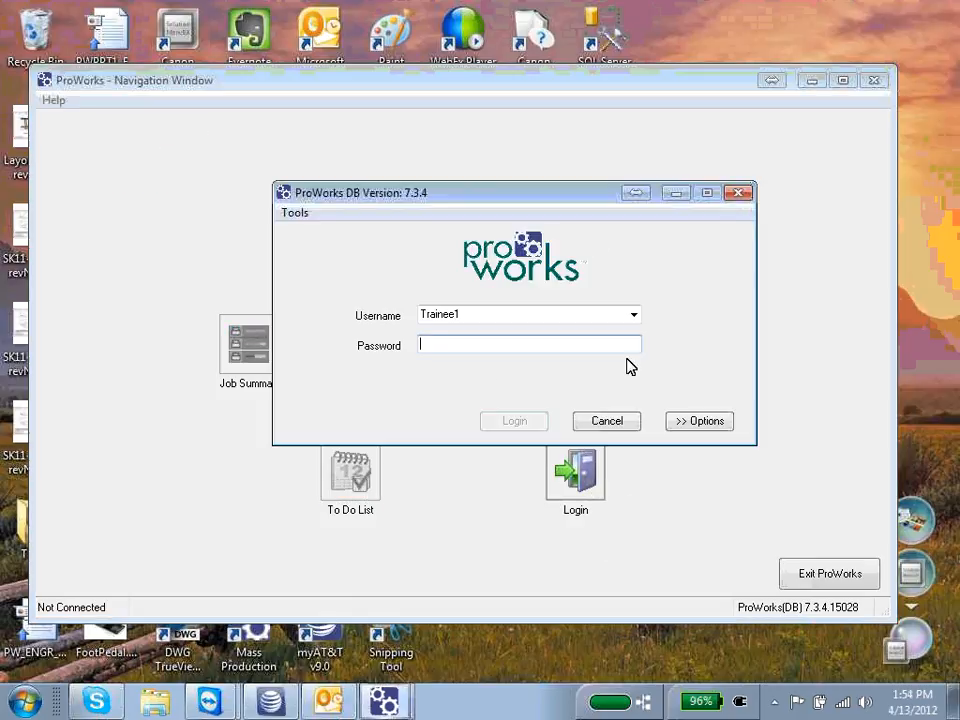
pyautogui.click(632, 318)
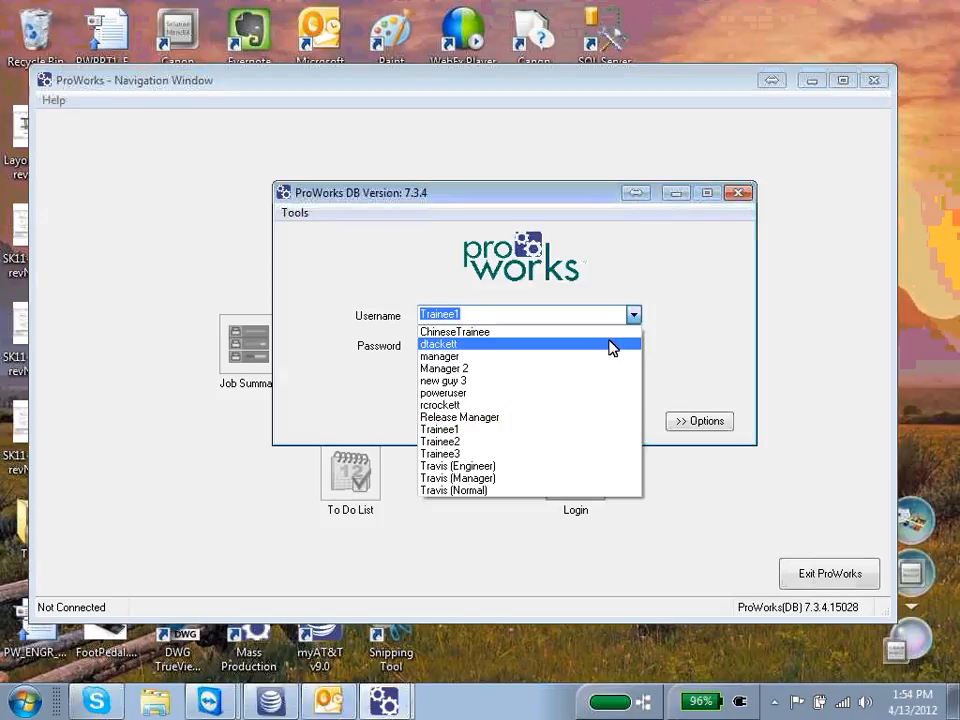
pyautogui.click(613, 344)
pyautogui.click(559, 344)
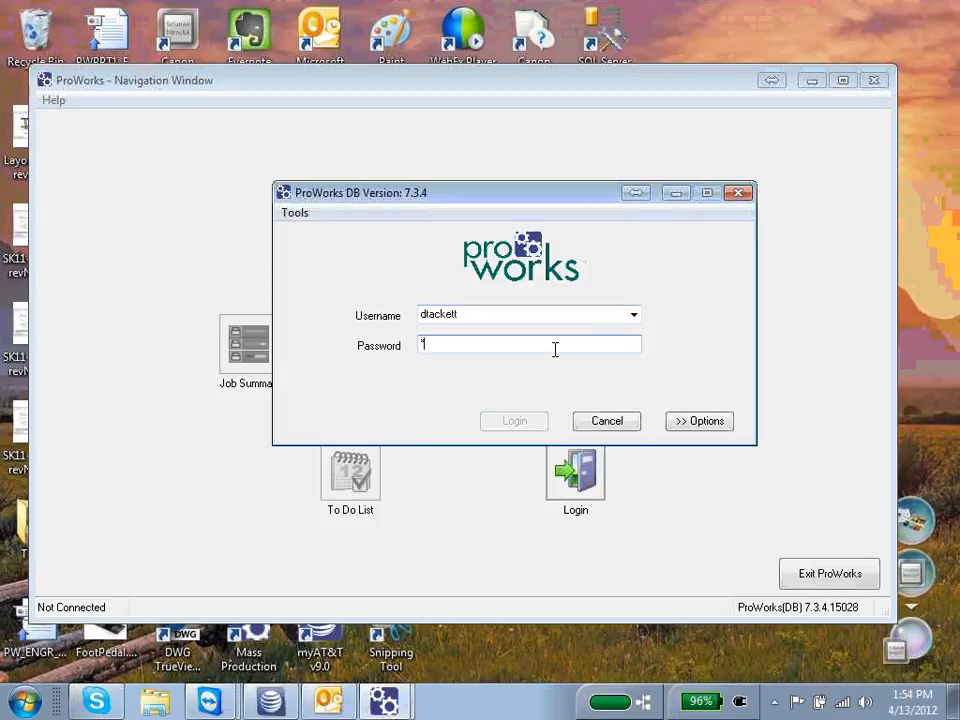
pyautogui.write('********')
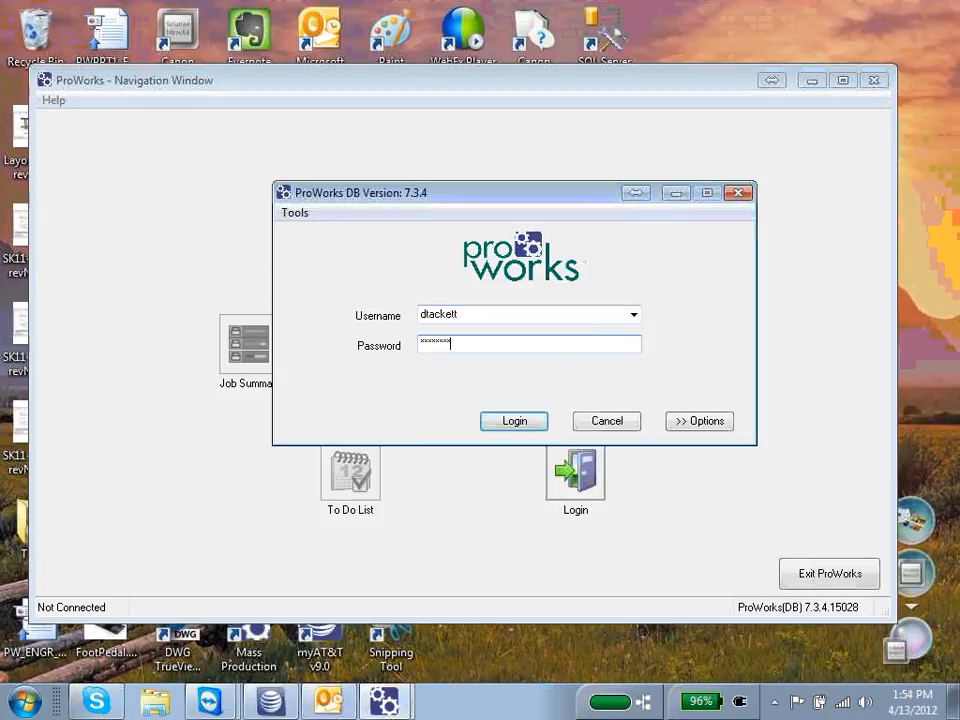
pyautogui.click(512, 422)
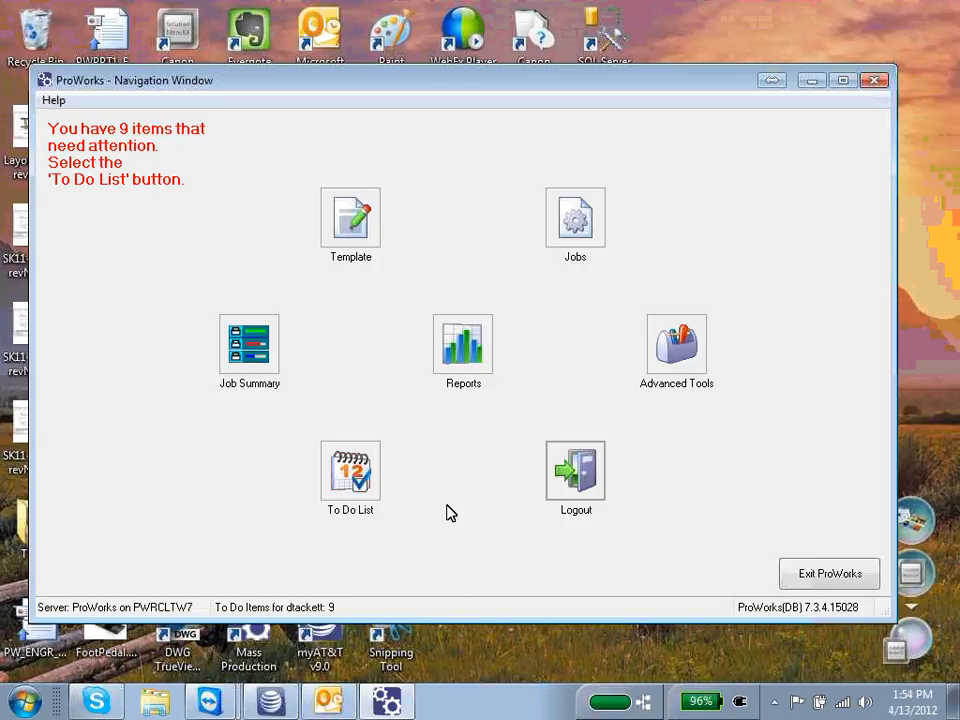
# - Start a new template from the list of all templates and name it "new name for my template"
pyautogui.click(351, 222)
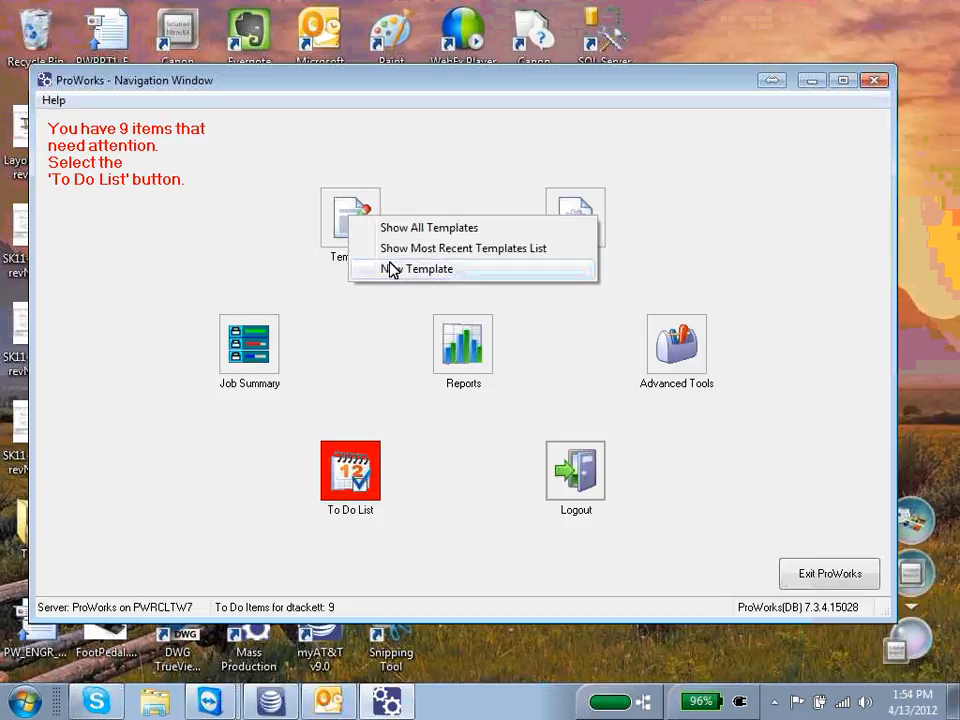
pyautogui.click(439, 195)
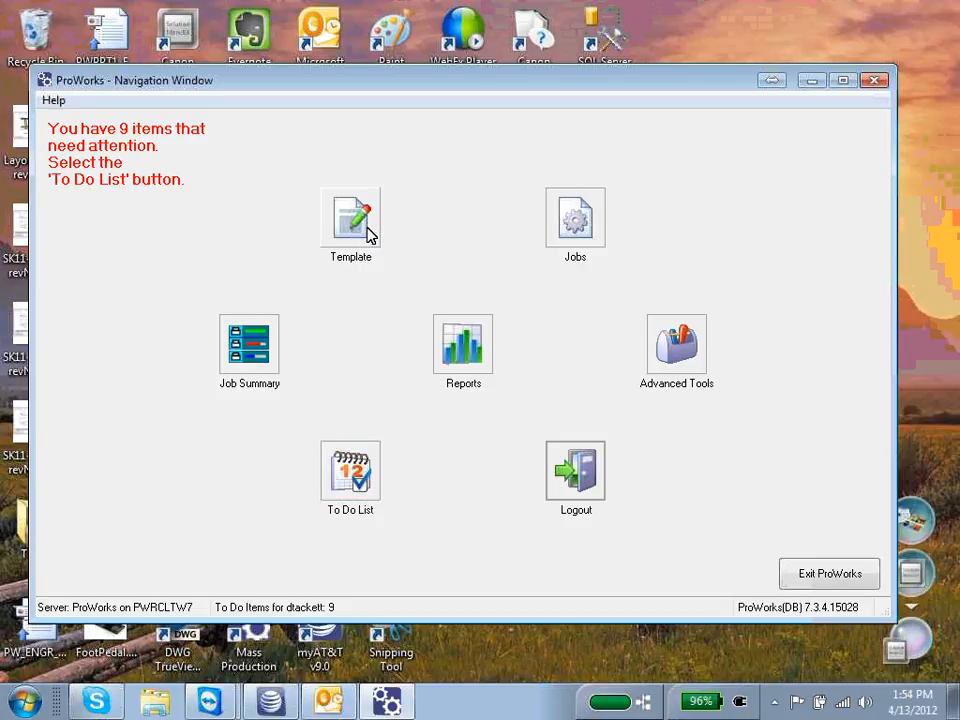
pyautogui.click(367, 232)
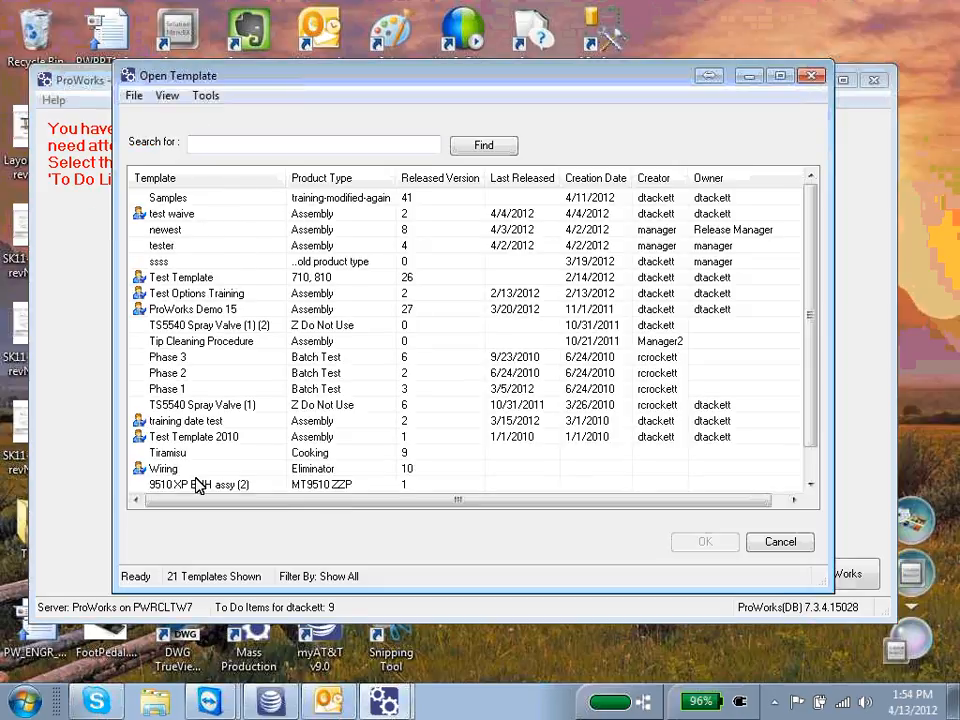
pyautogui.click(134, 96)
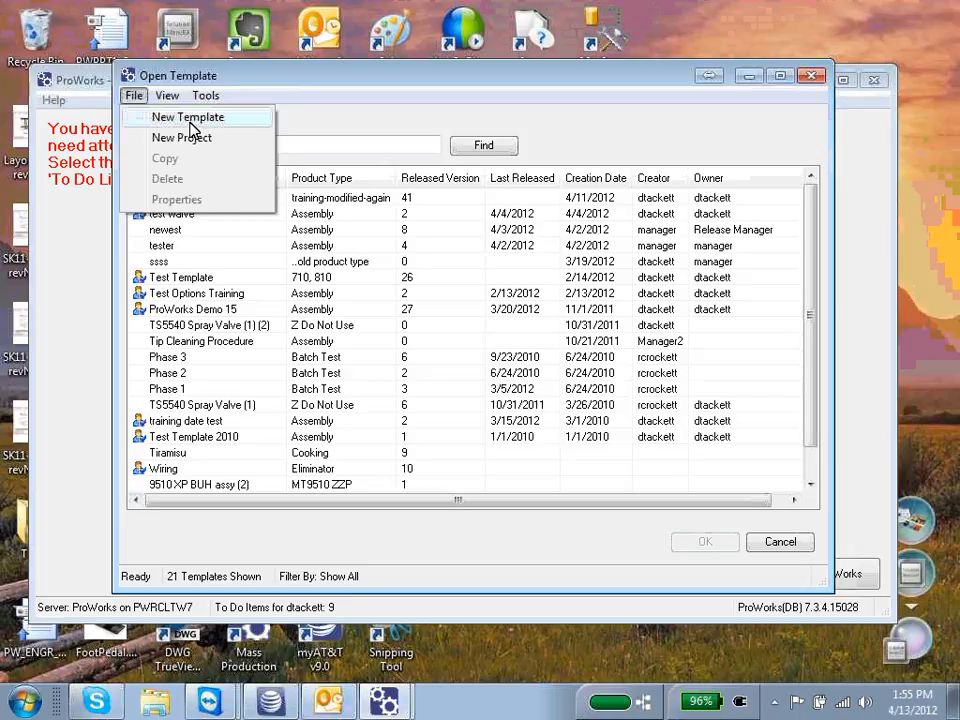
pyautogui.click(193, 127)
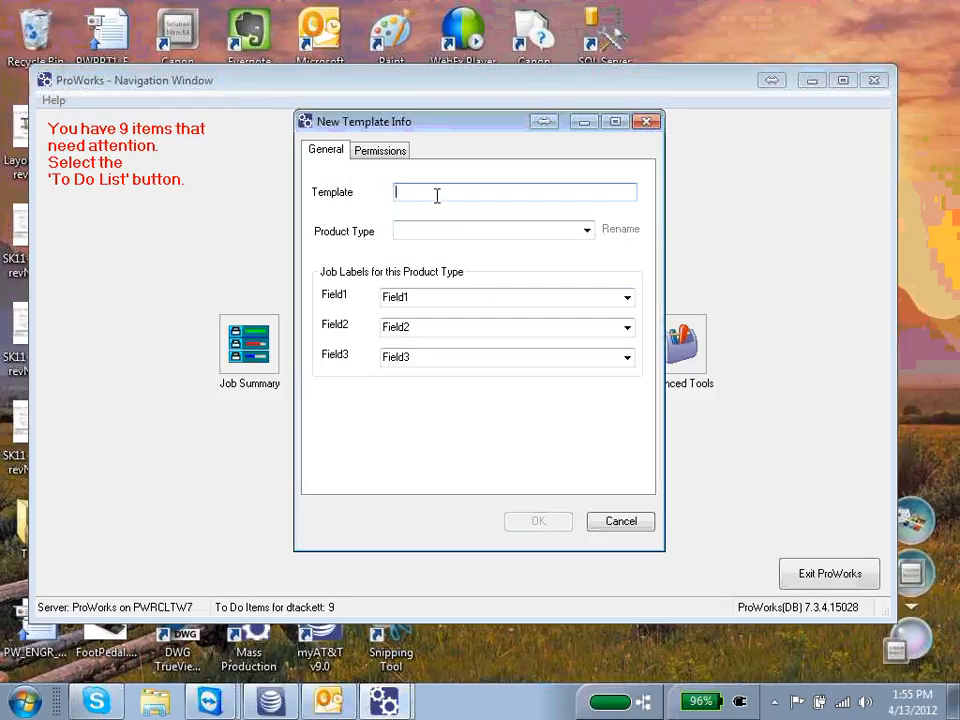
pyautogui.write('new name for my template')
pyautogui.press('Tab')
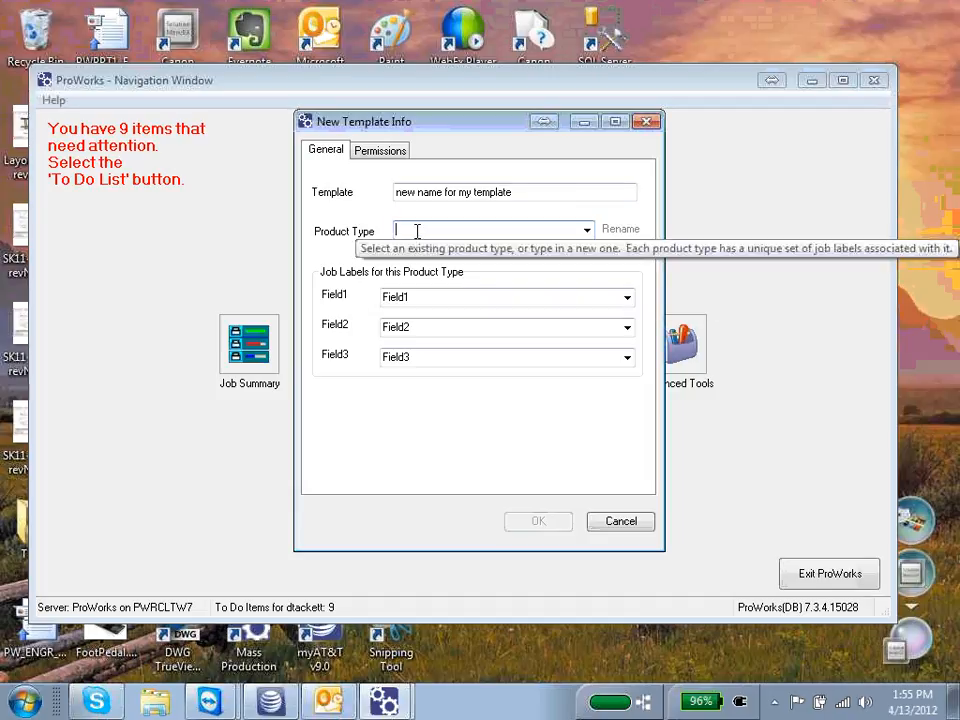
# - Try the product types Assembly, Cooking and Marketing for the new template
pyautogui.click(587, 231)
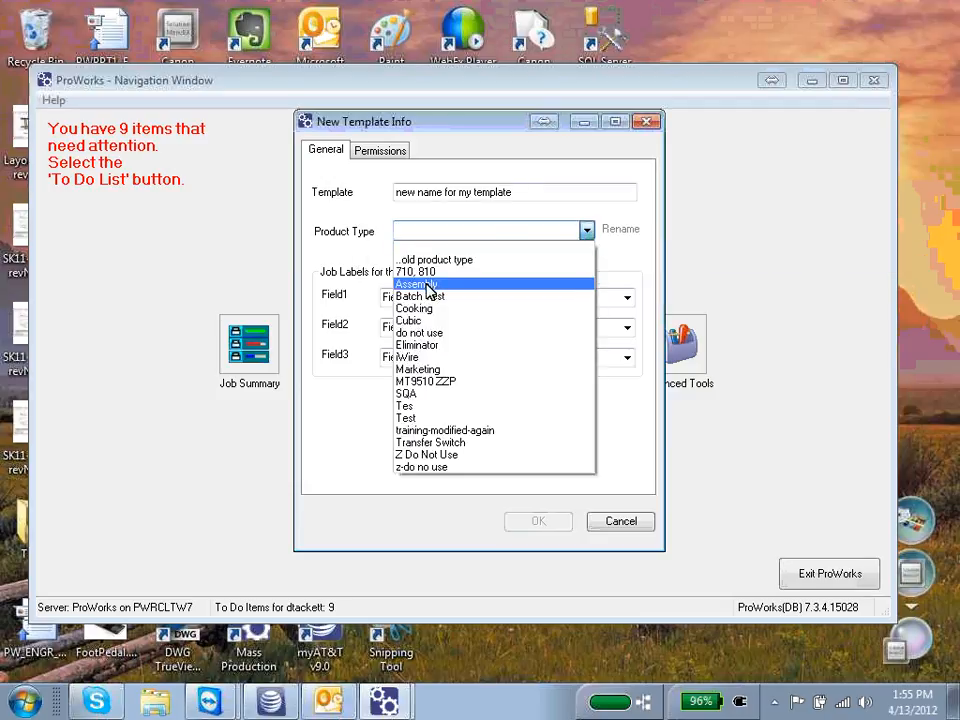
pyautogui.click(428, 288)
pyautogui.click(587, 233)
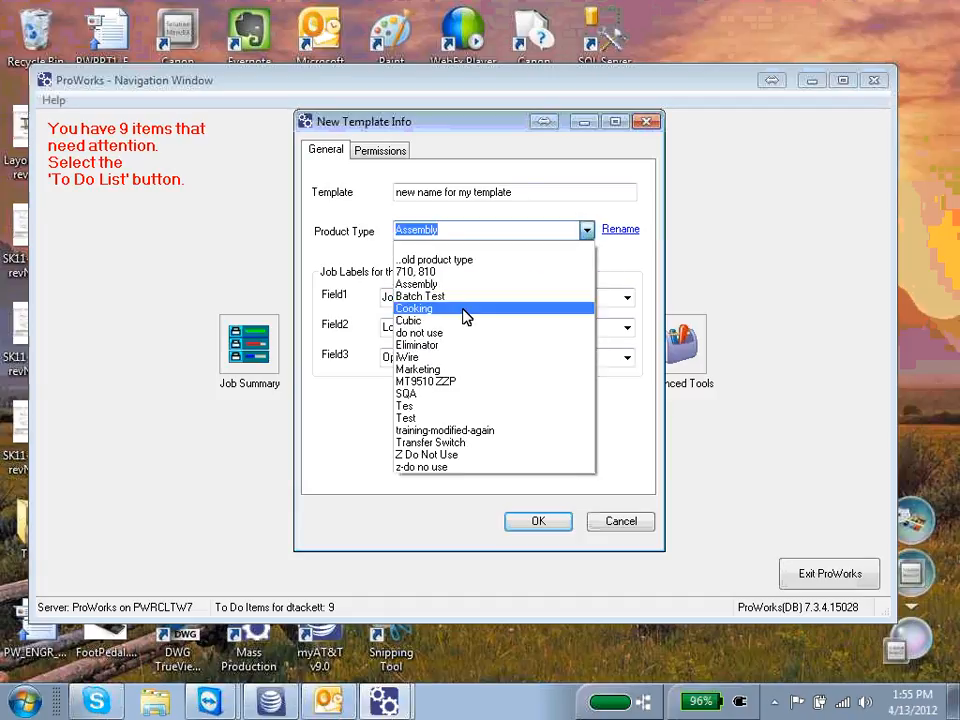
pyautogui.click(465, 316)
pyautogui.click(589, 233)
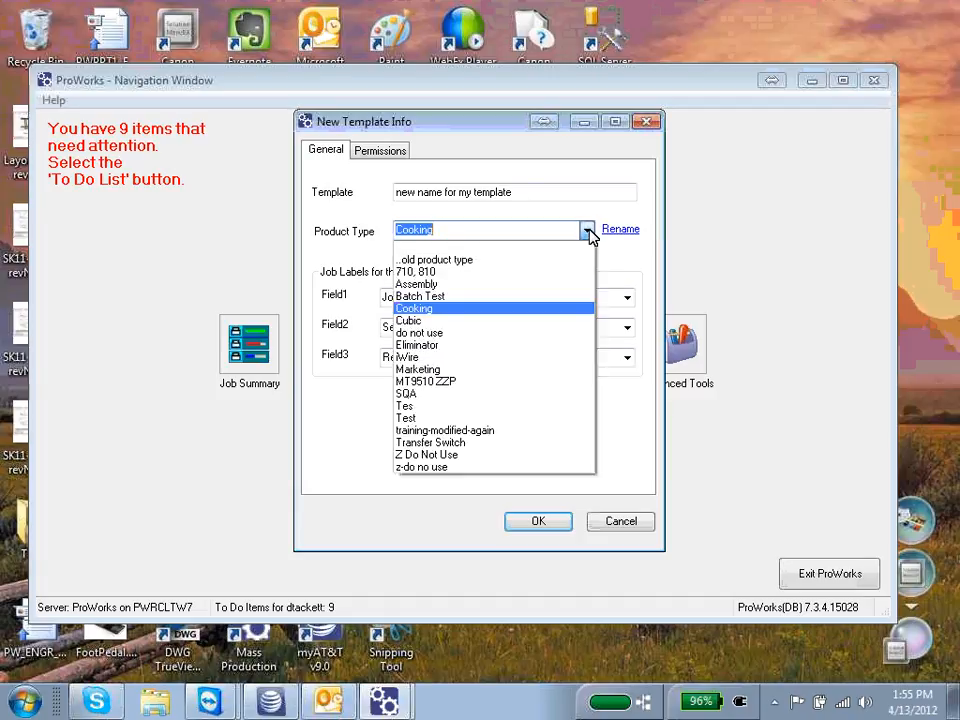
pyautogui.click(480, 370)
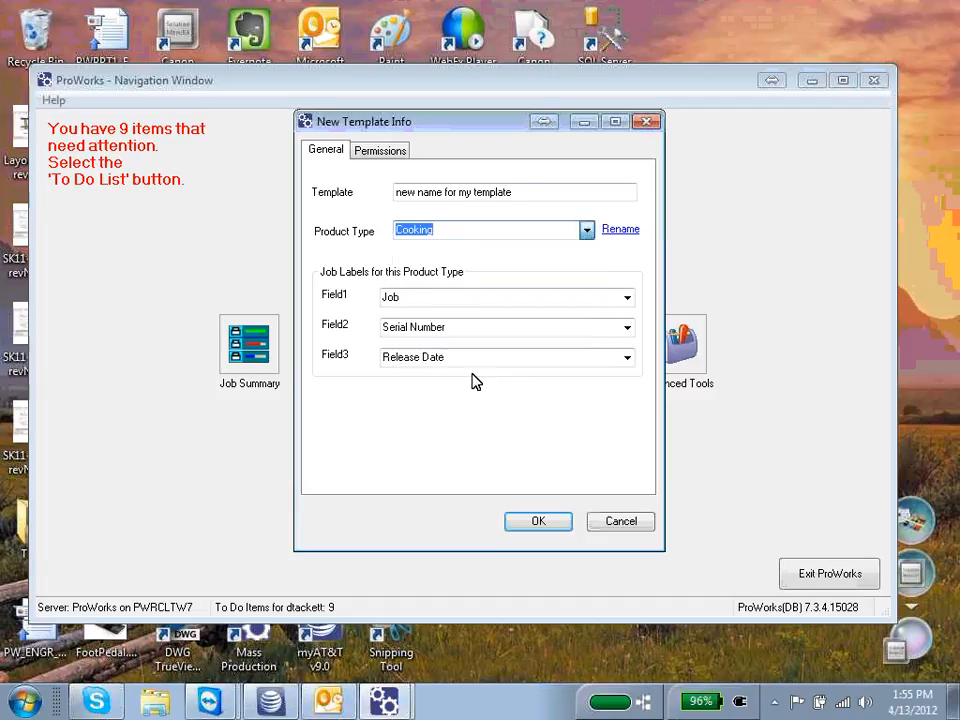
# - Replace the template's product type with a new one called "my new type"
pyautogui.click(479, 230)
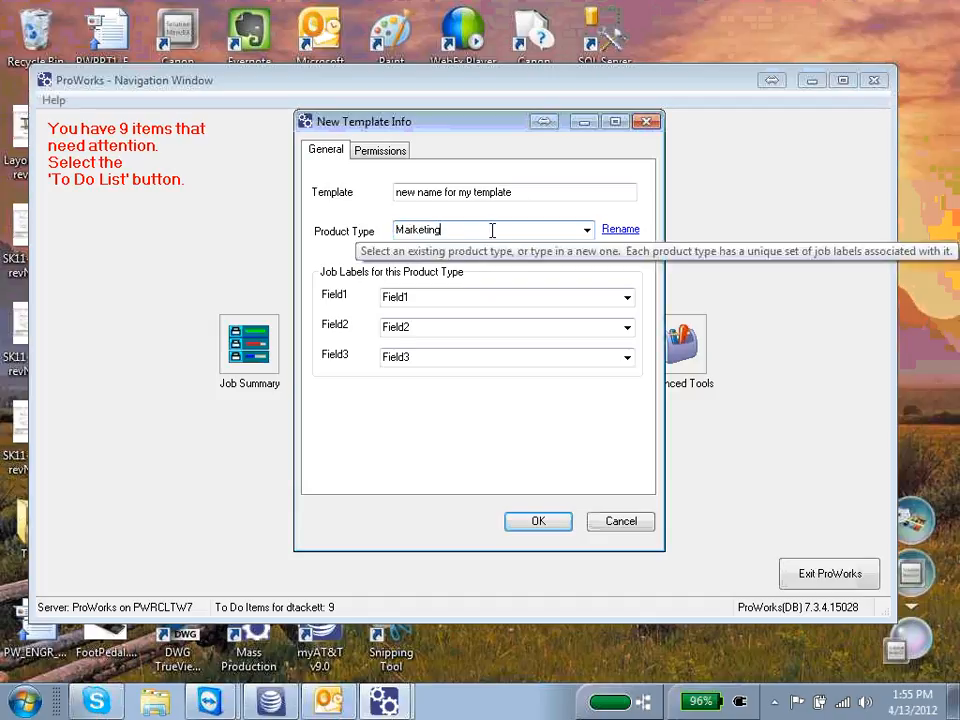
pyautogui.press('BackSpace')
pyautogui.press('BackSpace')
pyautogui.press('BackSpace')
pyautogui.press('BackSpace')
pyautogui.write('my')
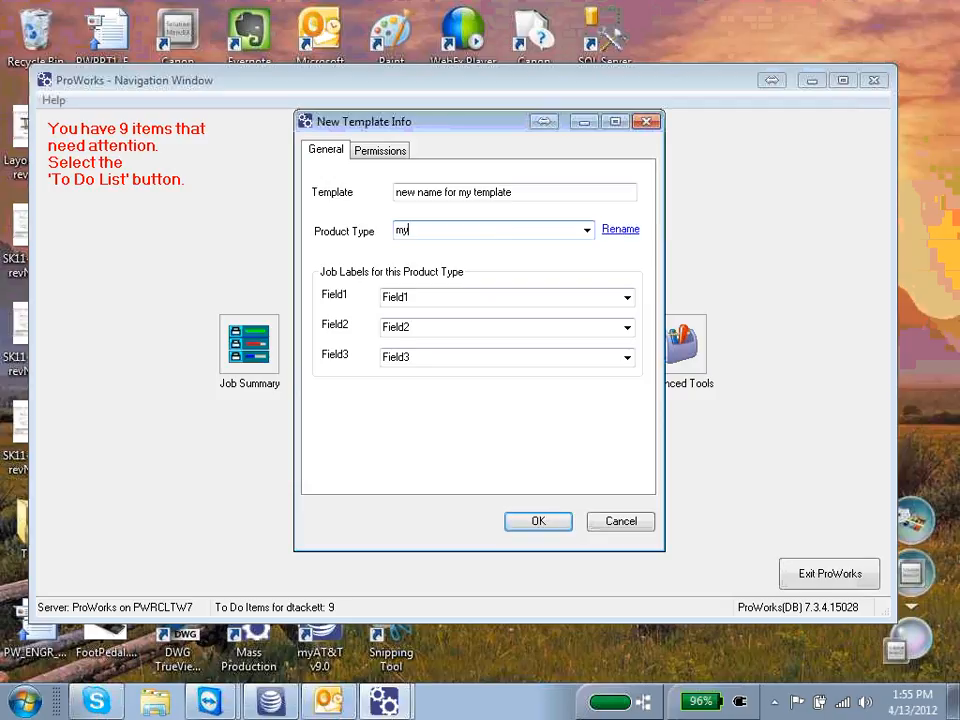
pyautogui.write(' new type')
# - Choose the existing product type "710, 810" and rename it to First Article Test
pyautogui.click(586, 230)
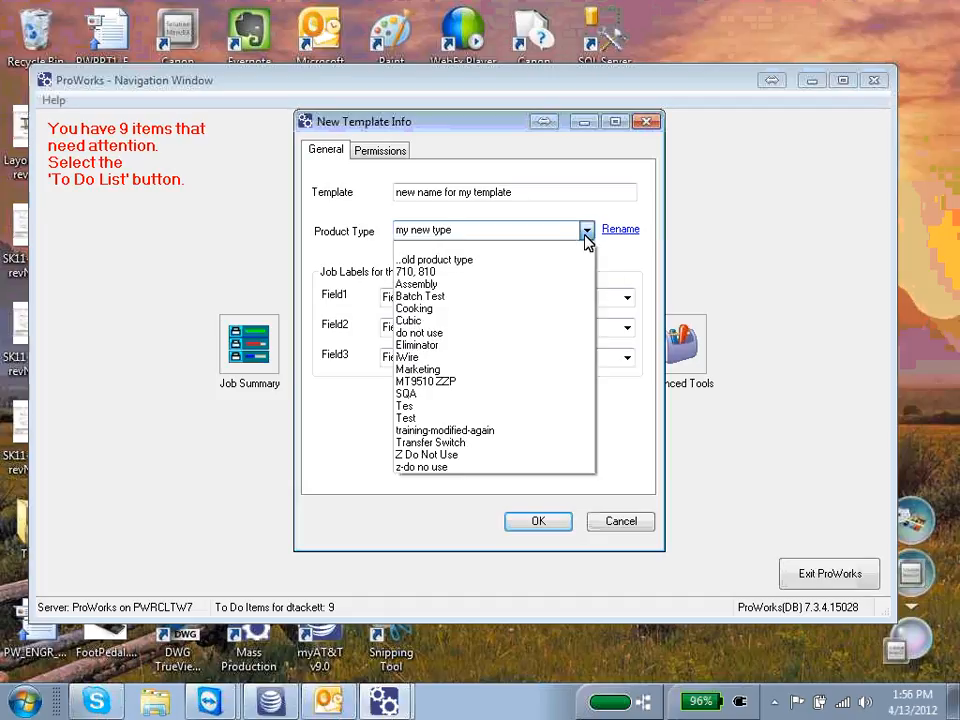
pyautogui.click(481, 272)
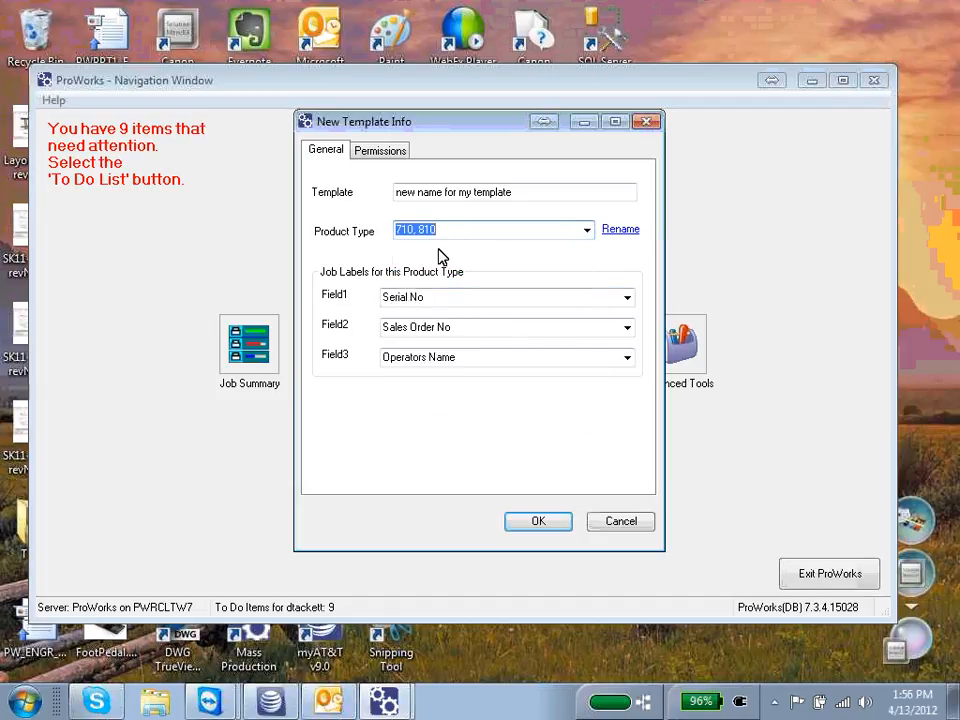
pyautogui.click(621, 232)
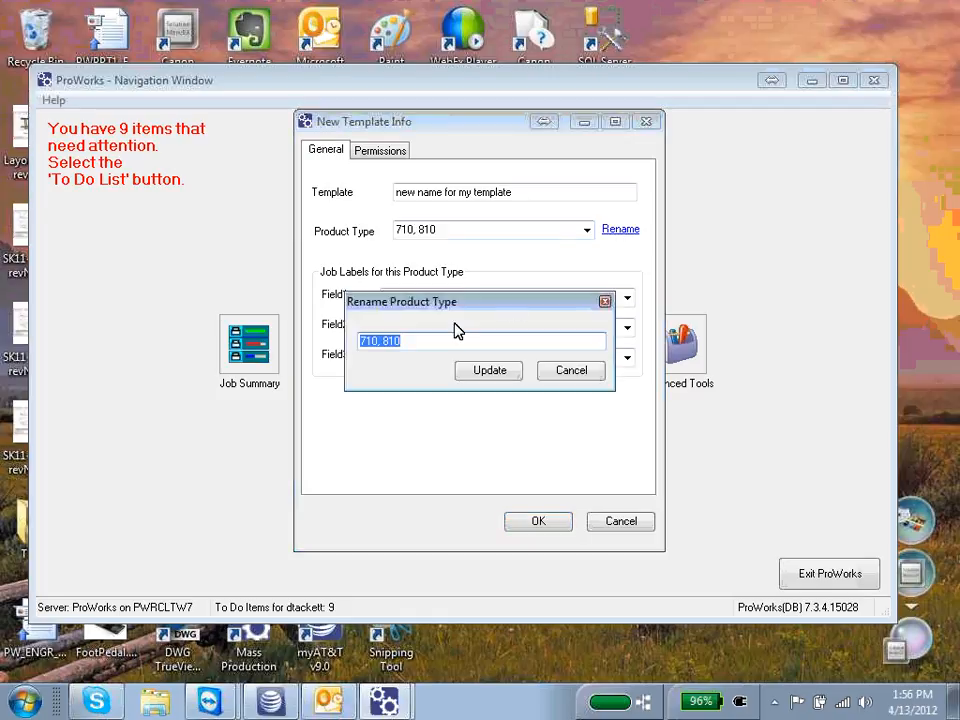
pyautogui.write('Re')
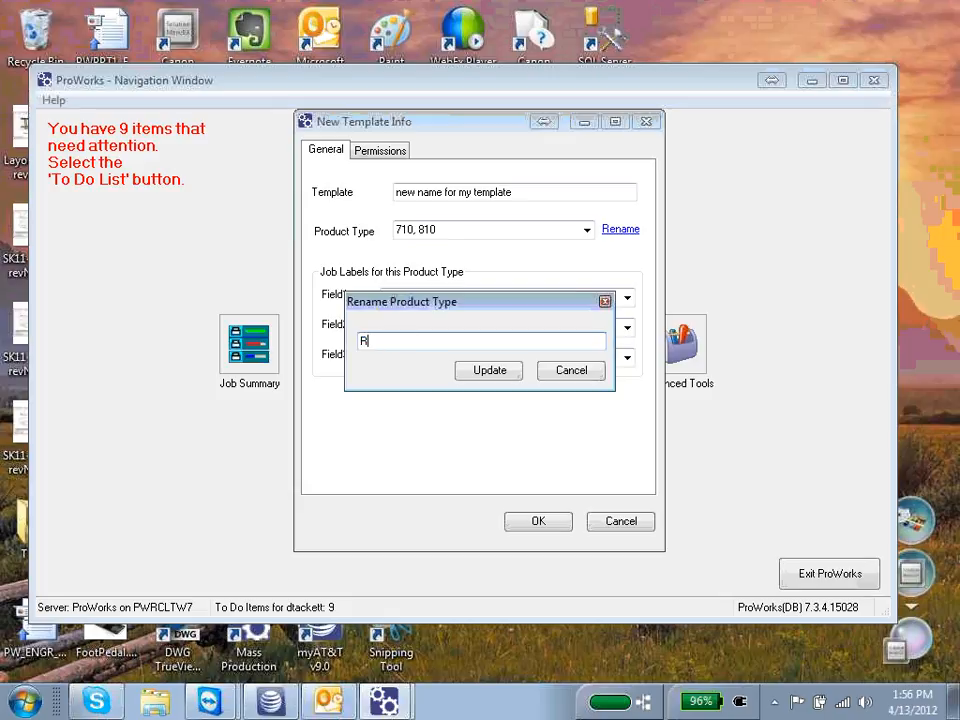
pyautogui.press('BackSpace')
pyautogui.write('First Article Test')
pyautogui.click(489, 374)
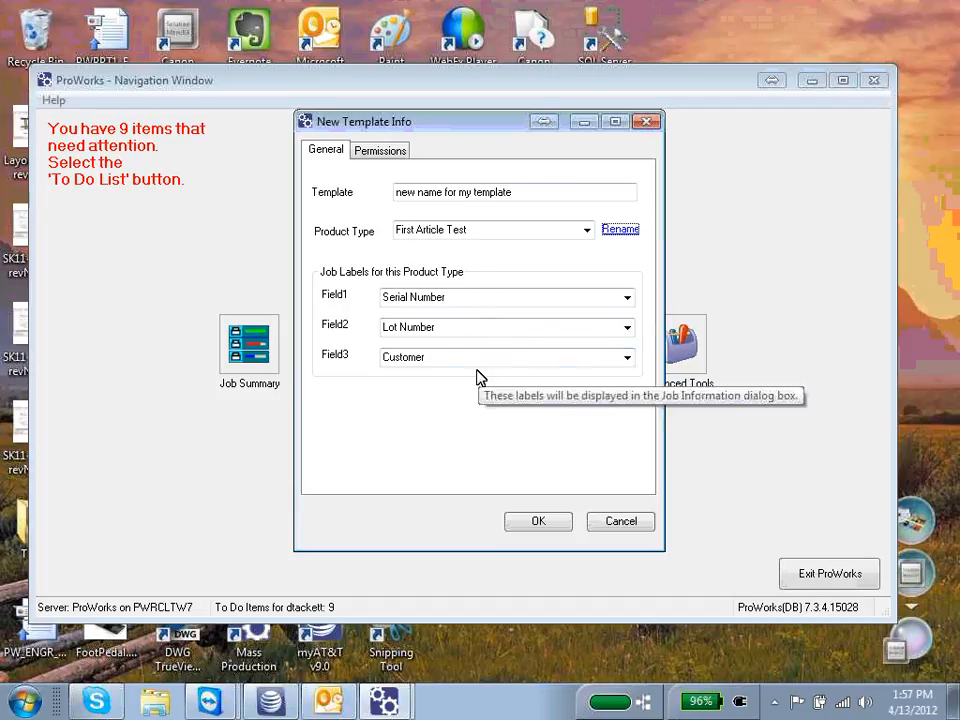
# - Set the Field2 job label to Work Order and the Field3 job label to Dept
pyautogui.click(627, 329)
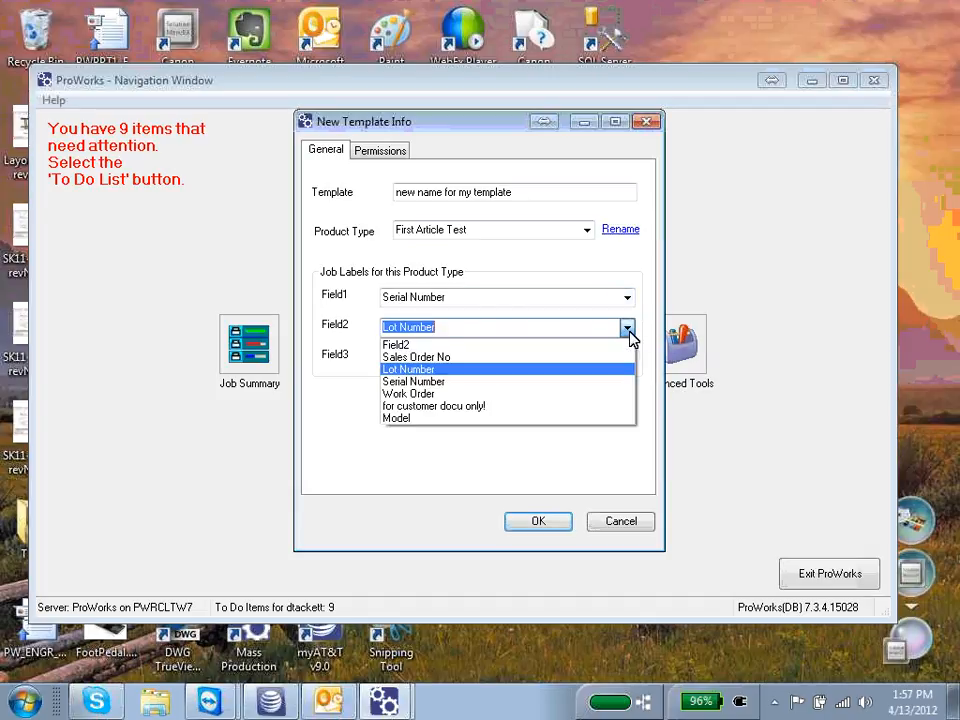
pyautogui.click(567, 394)
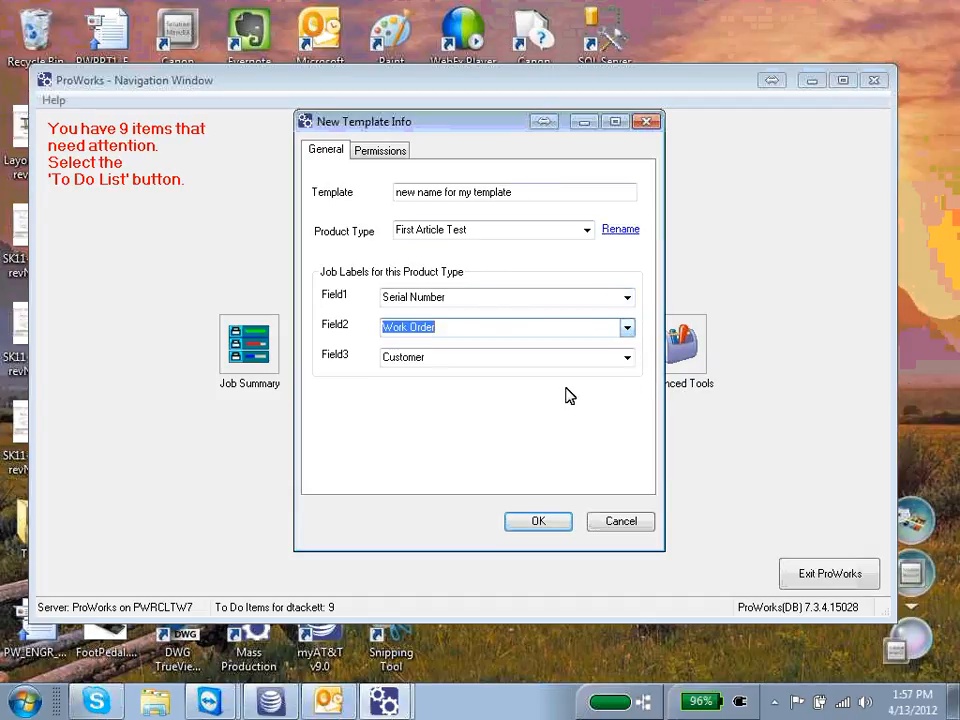
pyautogui.click(627, 357)
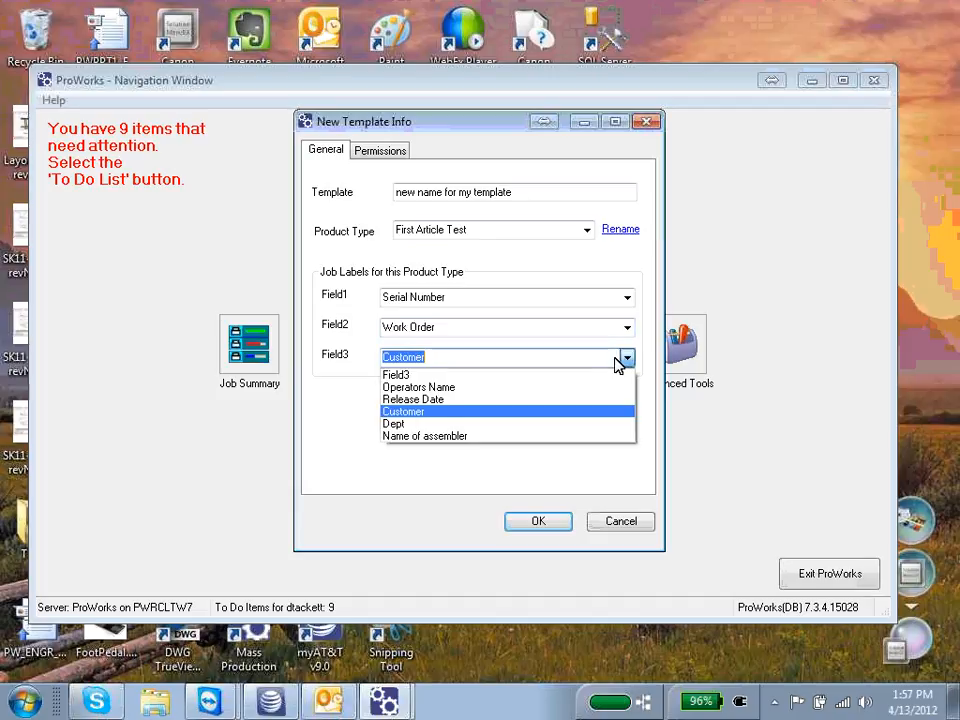
pyautogui.click(560, 425)
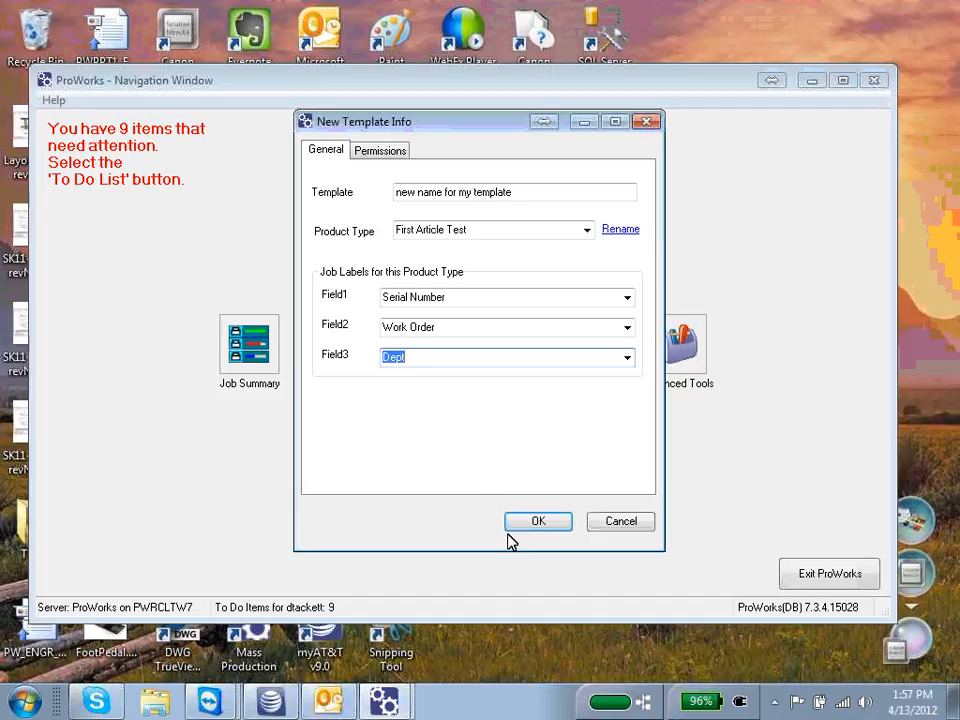
# - Try the engineer user as template owner in the template's permissions, and set the owner back to the signed-in user
pyautogui.click(388, 157)
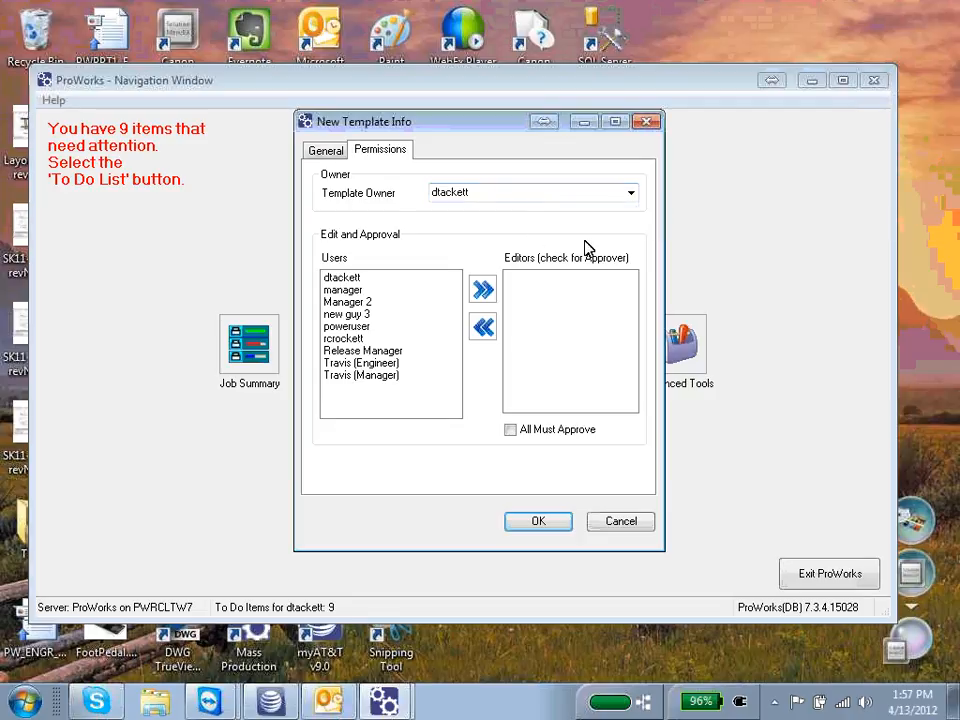
pyautogui.click(631, 196)
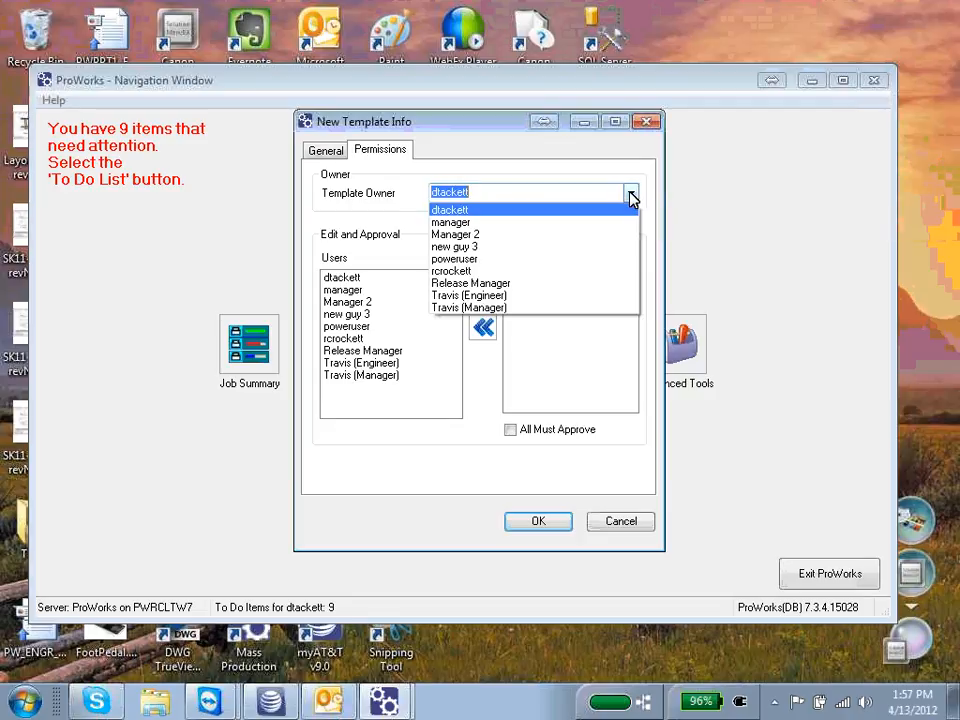
pyautogui.click(551, 298)
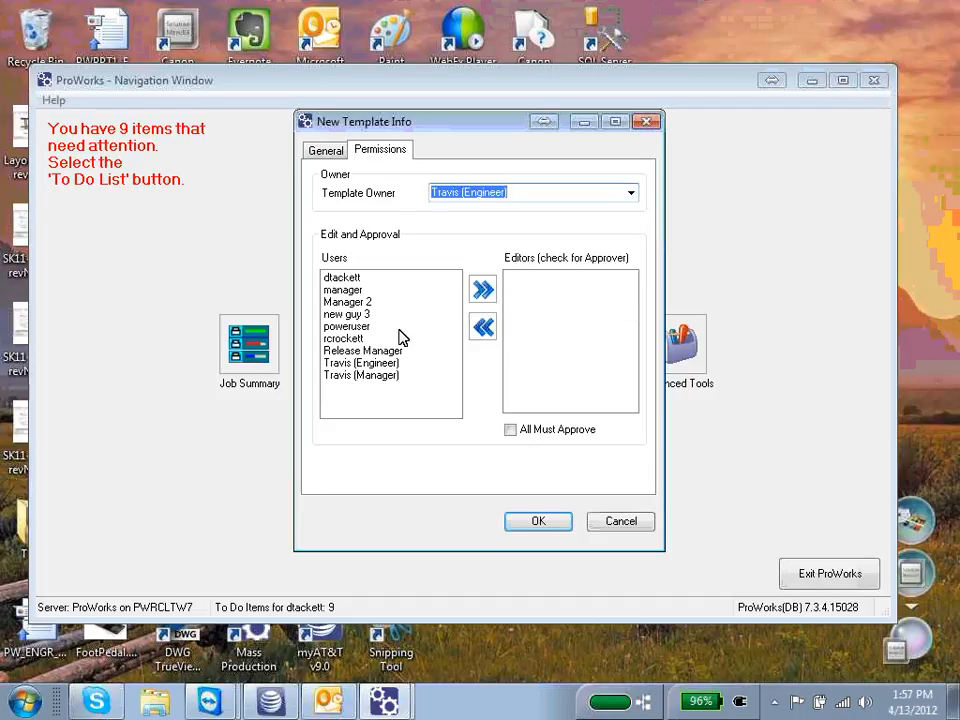
pyautogui.click(631, 195)
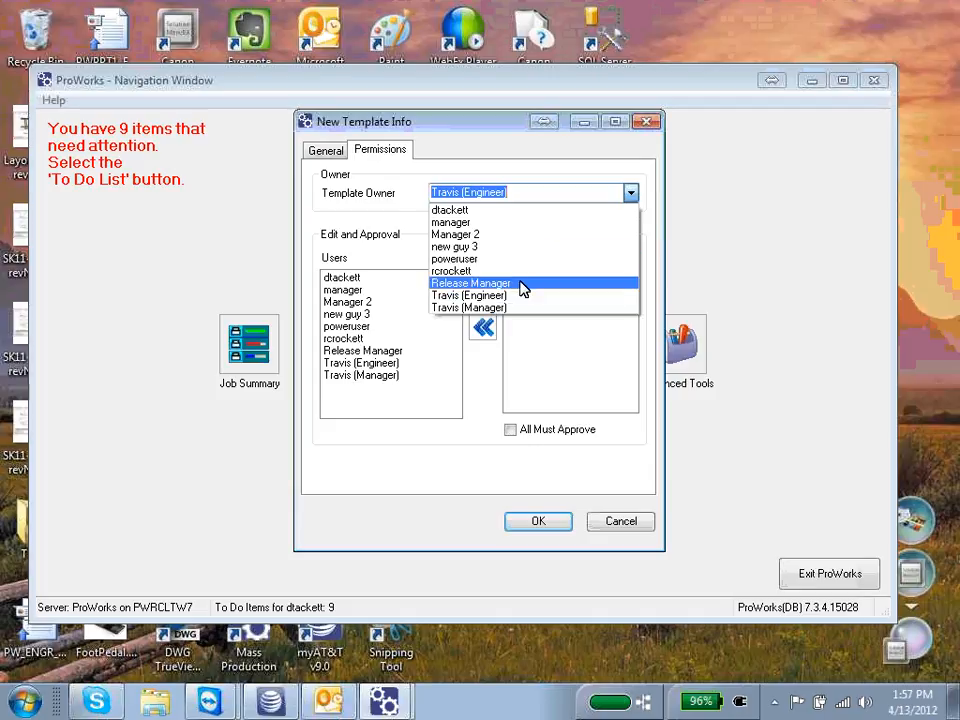
pyautogui.click(494, 200)
pyautogui.click(630, 200)
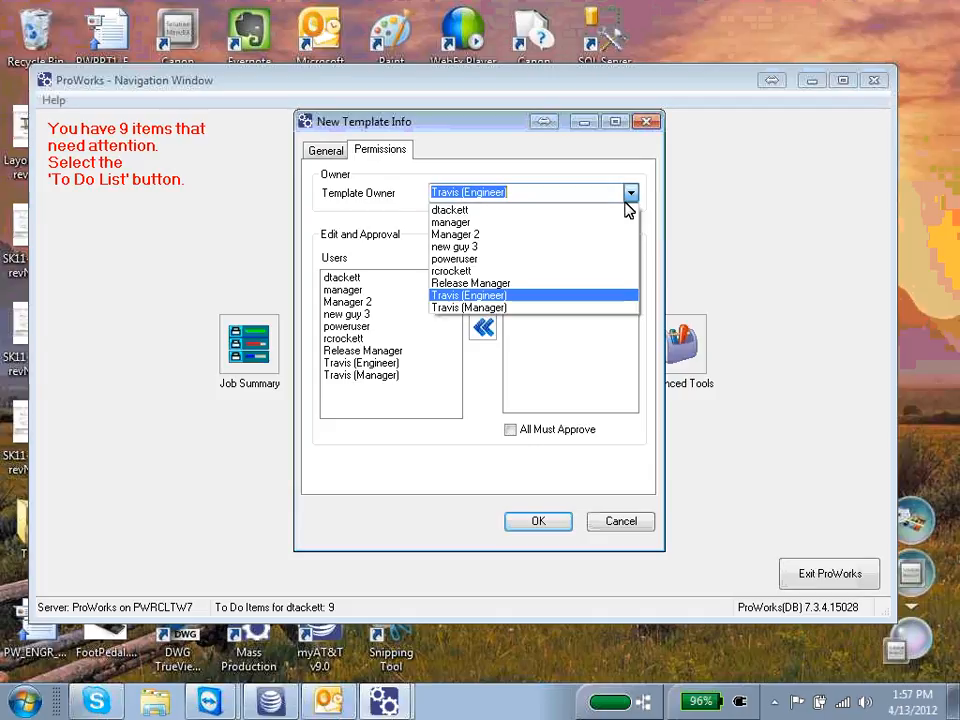
pyautogui.click(599, 212)
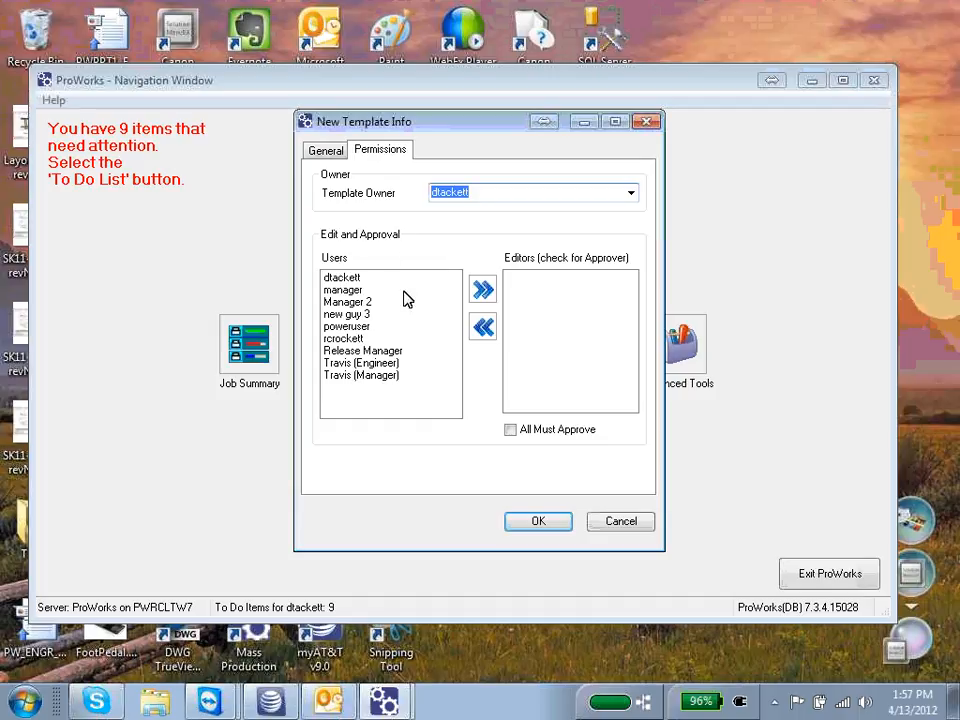
# - Add the template owner to the editors list as an approver
pyautogui.click(345, 277)
pyautogui.click(482, 292)
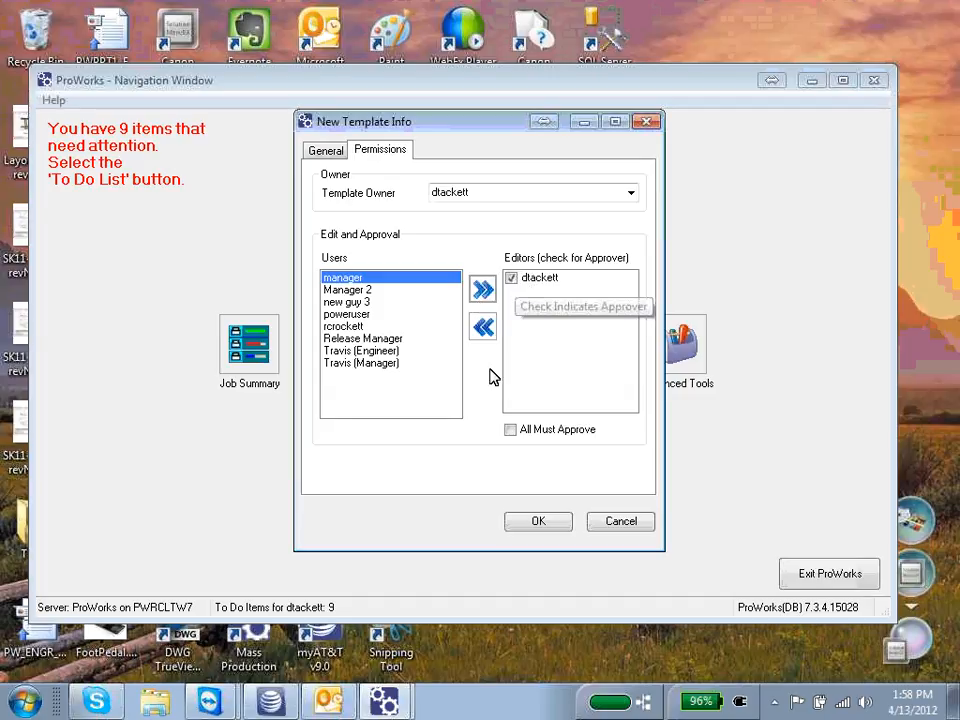
pyautogui.click(511, 279)
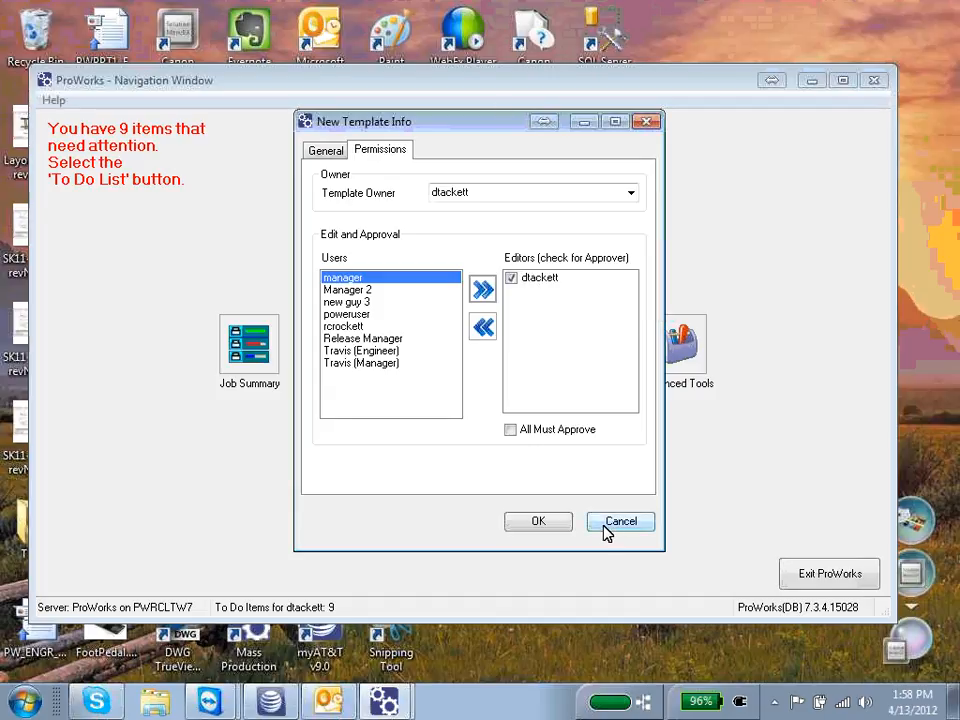
# - Add poweruser and the user listed directly below it as editors without approver status
pyautogui.click(352, 314)
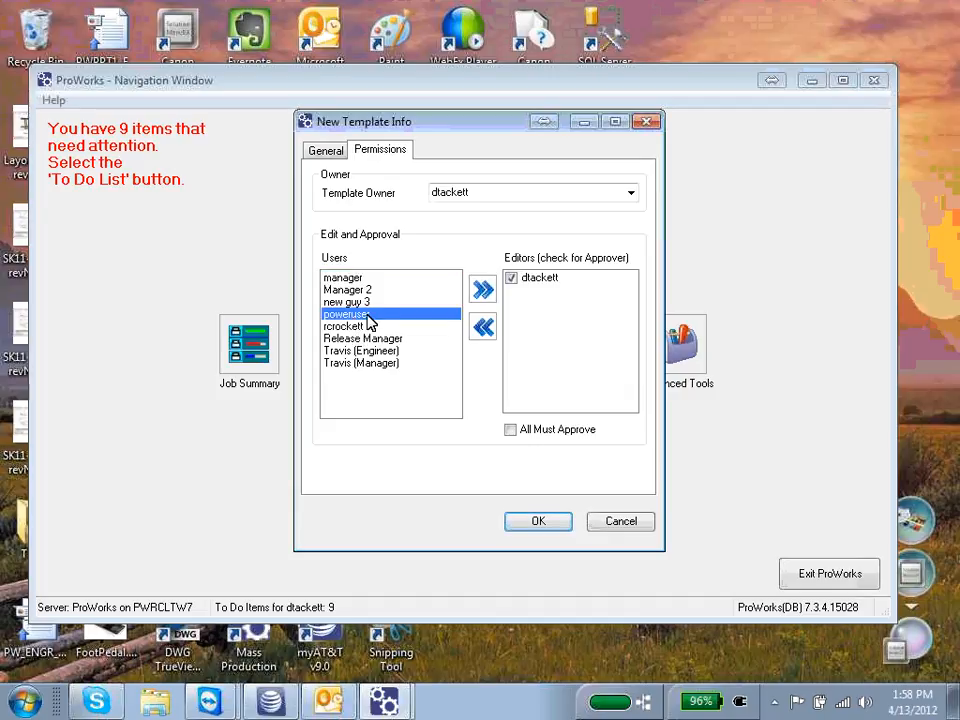
pyautogui.click(482, 296)
pyautogui.click(518, 292)
pyautogui.click(357, 316)
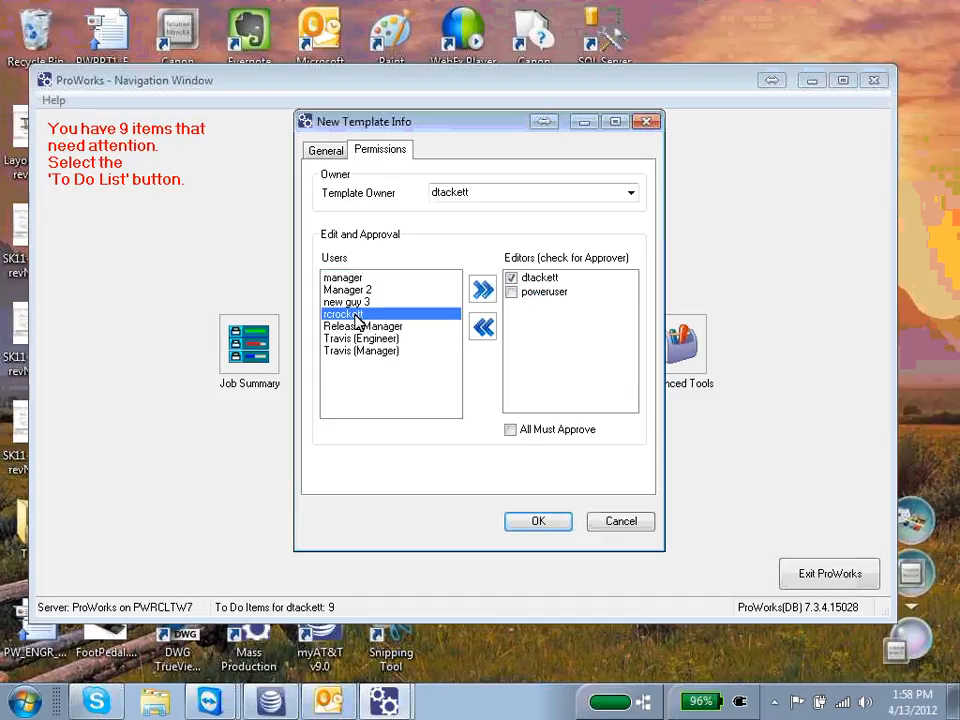
pyautogui.click(483, 290)
pyautogui.click(530, 306)
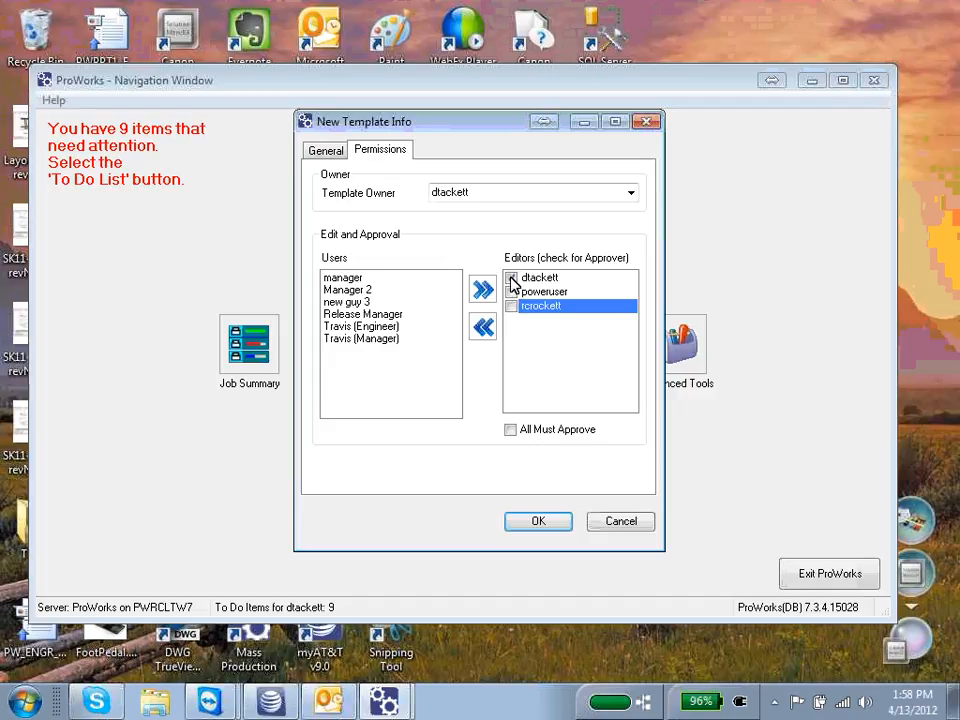
# - Mark the template owner as approver and add Release Manager to the editors
pyautogui.click(511, 278)
pyautogui.click(364, 315)
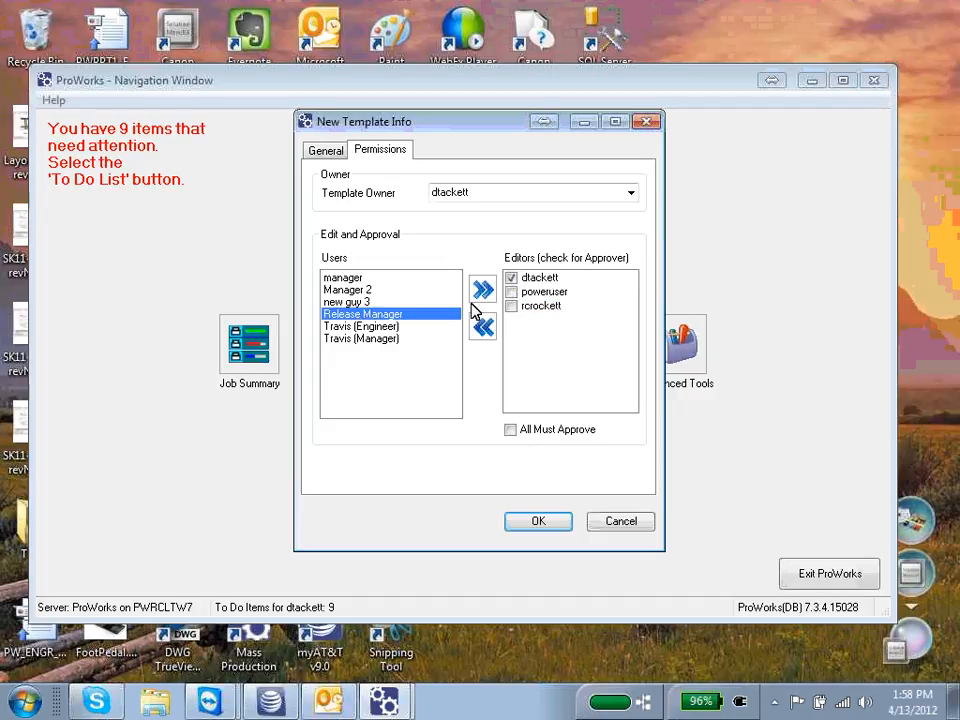
pyautogui.click(483, 289)
# - Try different approver combinations among the four editors, ending with only the template owner and the third editor marked
pyautogui.click(511, 278)
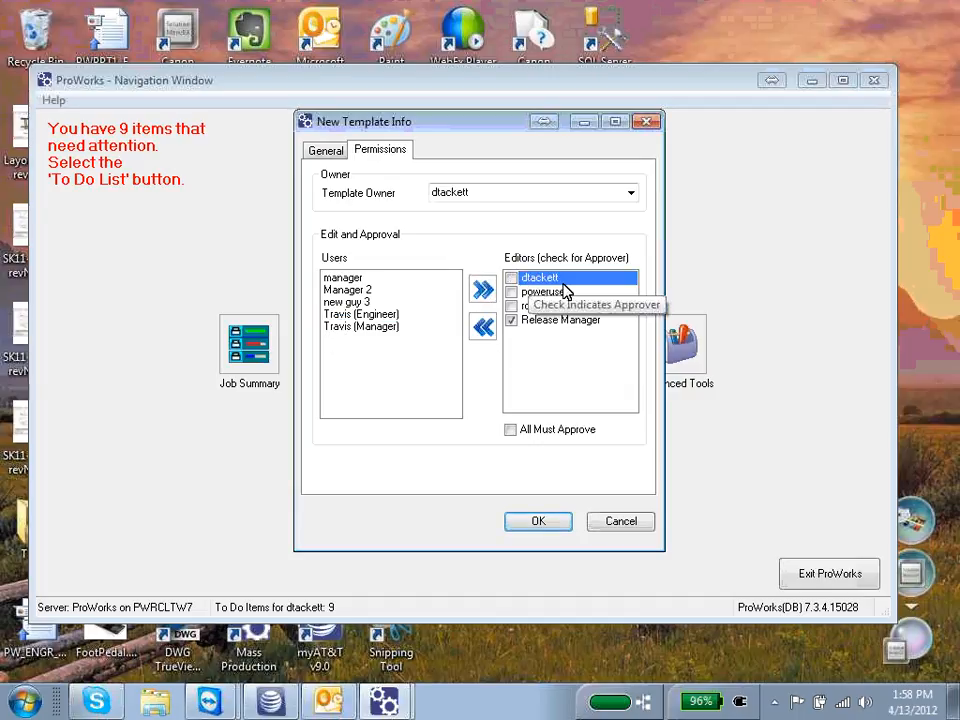
pyautogui.click(511, 292)
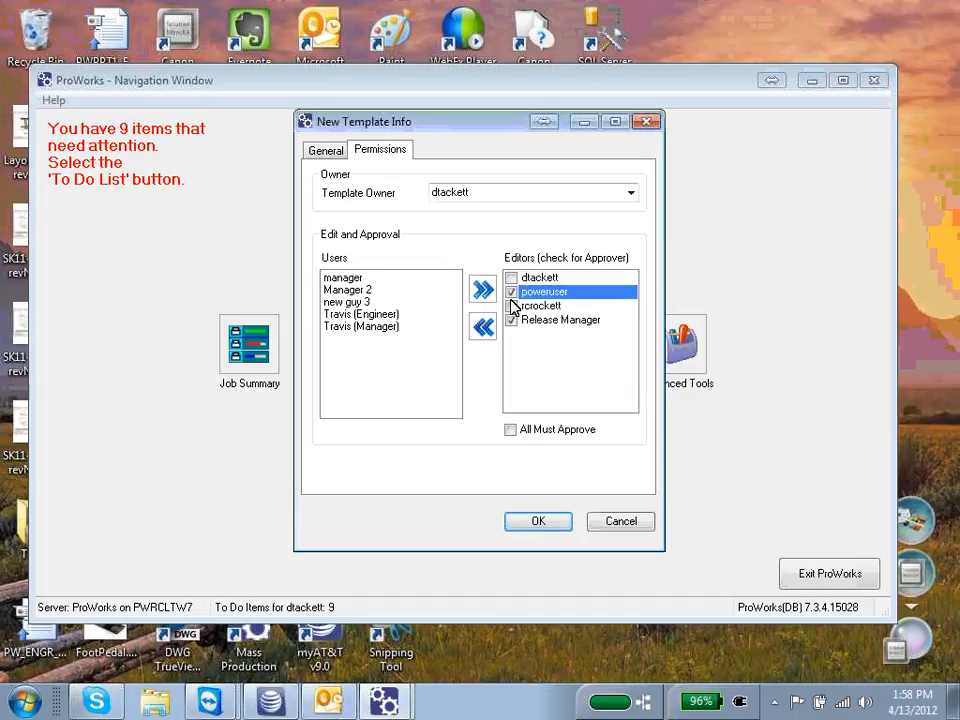
pyautogui.click(511, 292)
pyautogui.click(511, 320)
pyautogui.click(511, 305)
pyautogui.click(511, 278)
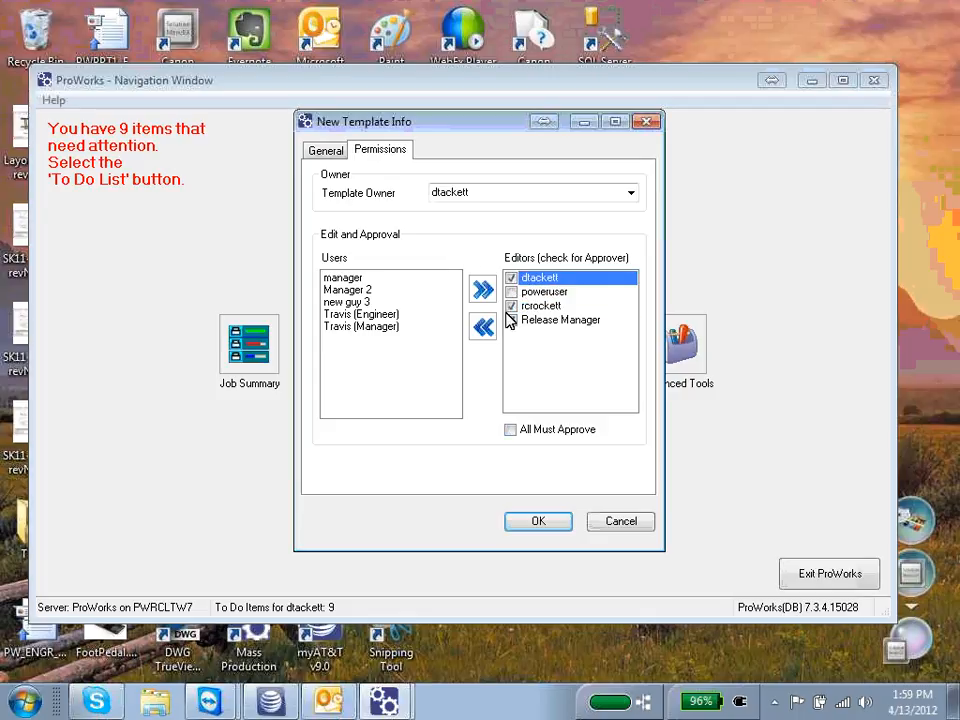
# - Replace Release Manager with new guy 3 in the editors list, leaving new guy 3 without approver status
pyautogui.click(515, 319)
pyautogui.click(483, 327)
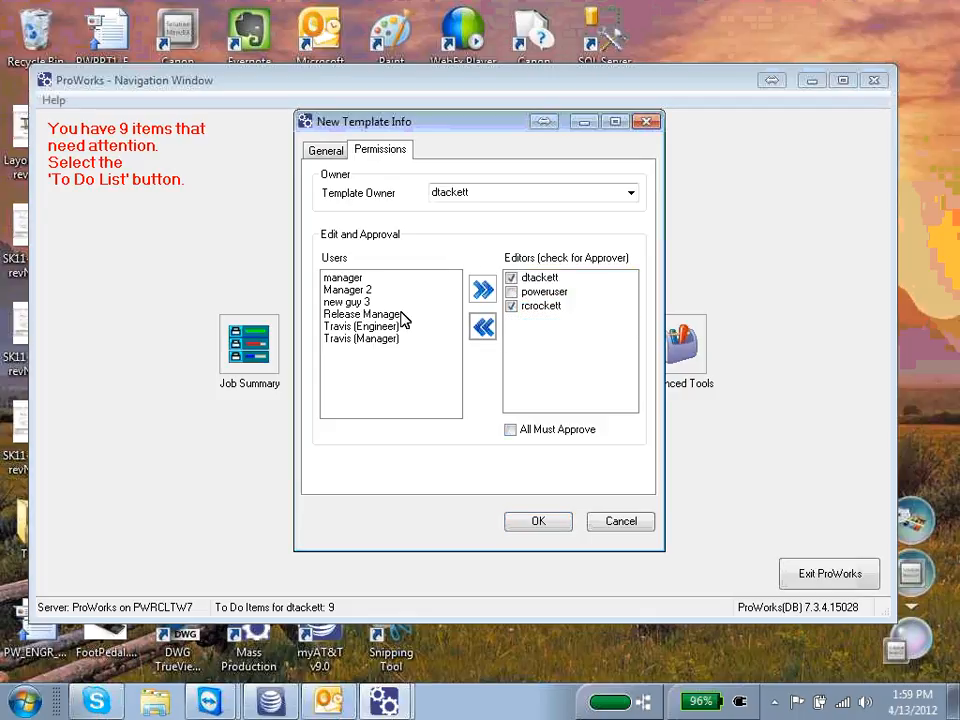
pyautogui.click(340, 301)
pyautogui.click(481, 292)
pyautogui.click(511, 320)
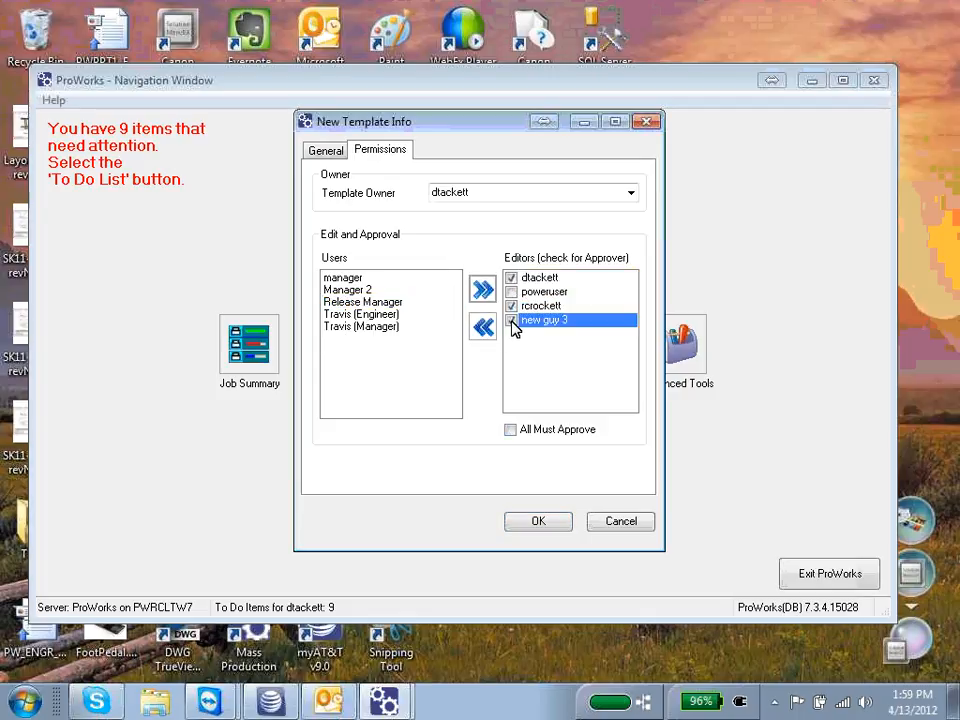
# - Try the All Must Approve option and turn it back off
pyautogui.click(511, 430)
pyautogui.click(511, 429)
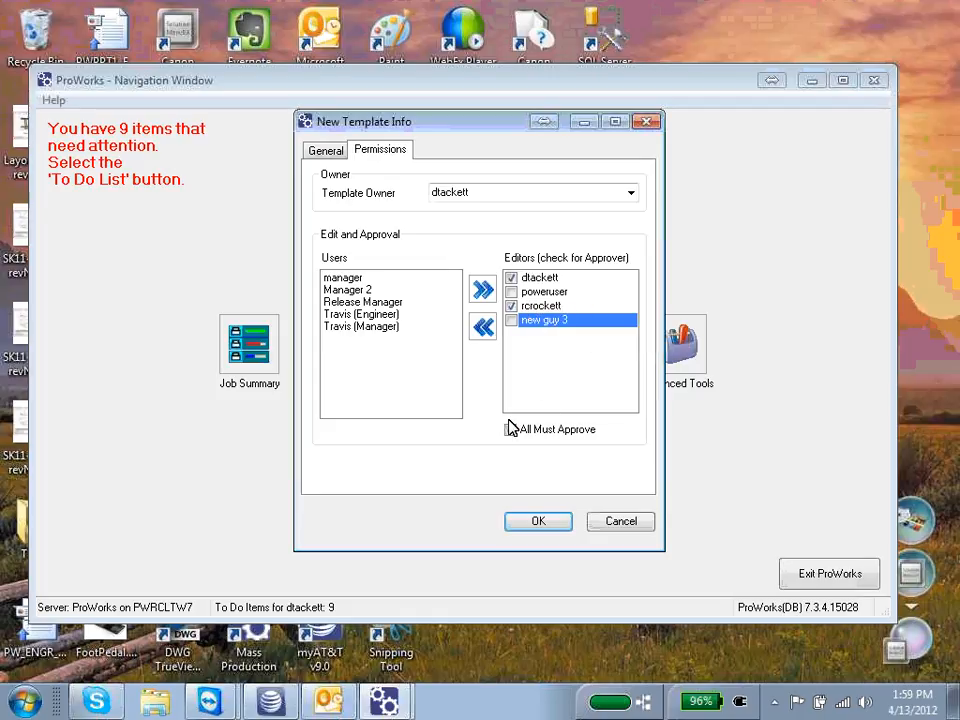
pyautogui.click(511, 429)
pyautogui.click(510, 431)
# - Remove approver status from the editor just above new guy 3 and create the template
pyautogui.click(515, 306)
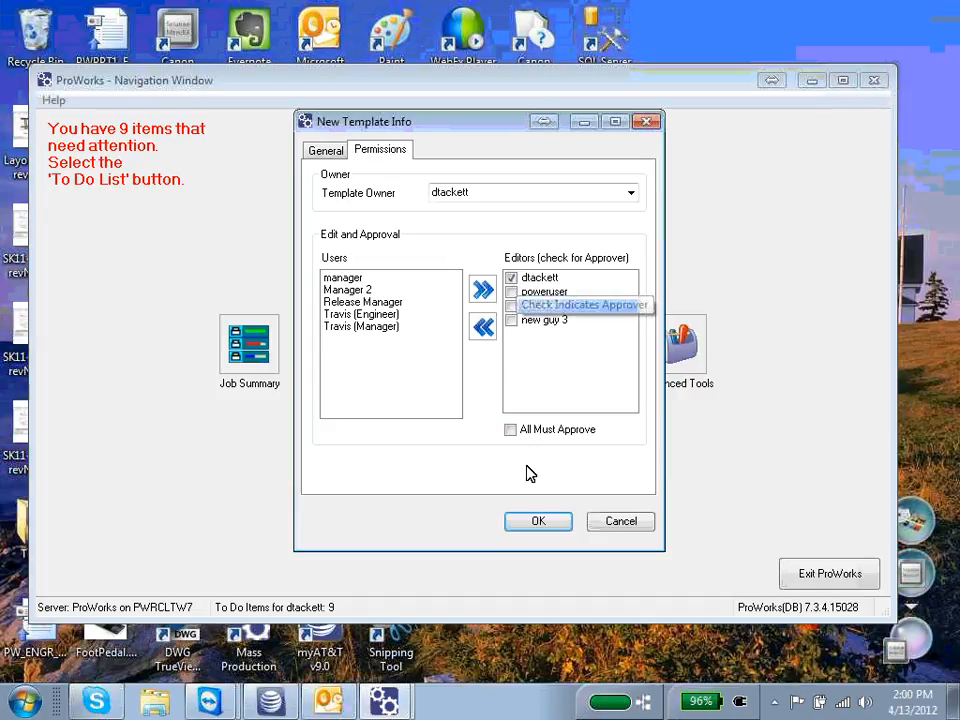
pyautogui.click(535, 522)
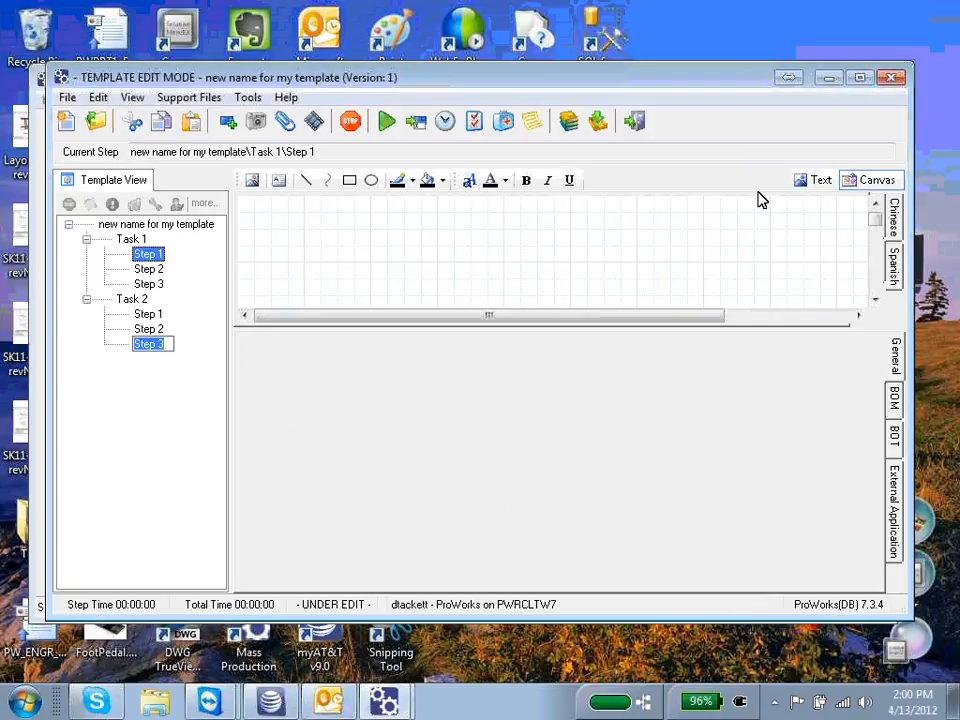
# - View the text instructions of Step 1, and look at the template's change review without approving anything
pyautogui.click(801, 188)
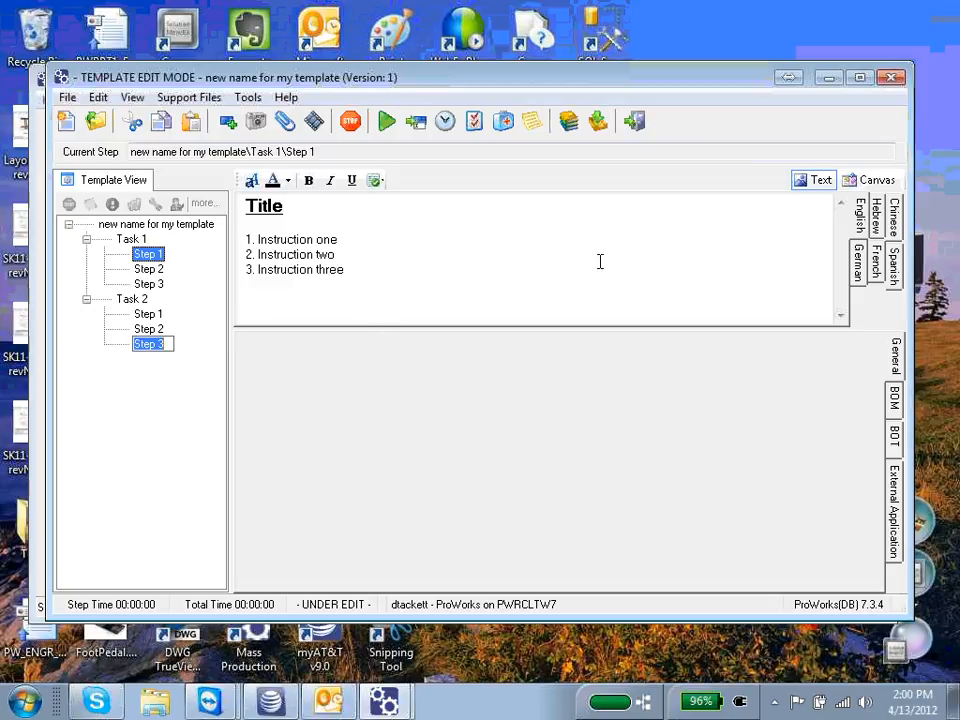
pyautogui.click(597, 122)
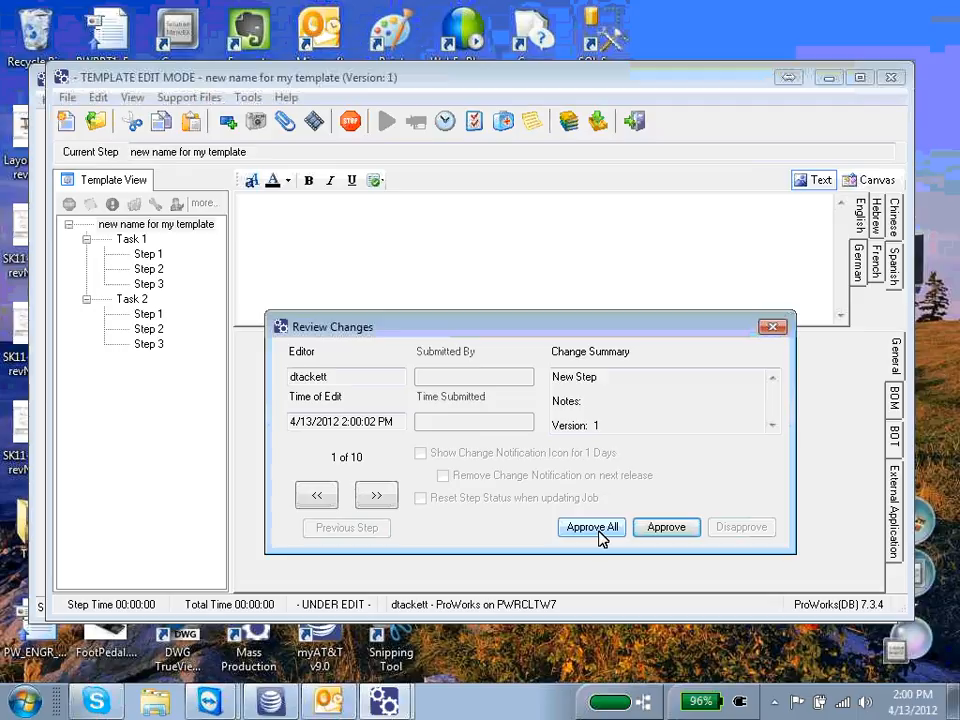
pyautogui.click(783, 330)
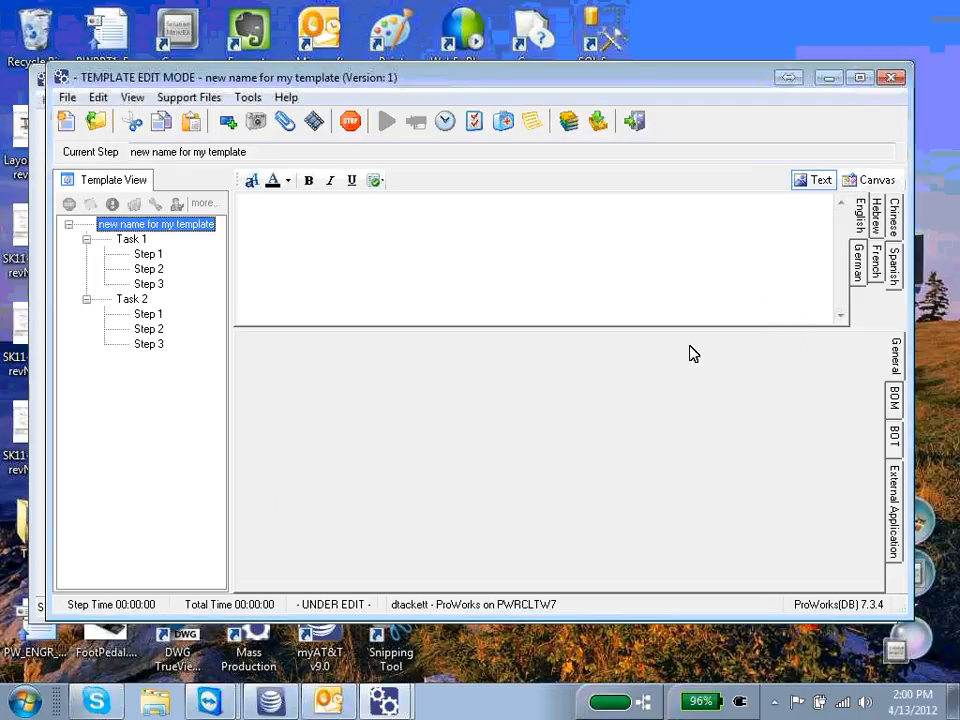
# - Open the template's properties and check its owner and editor permissions
pyautogui.click(68, 99)
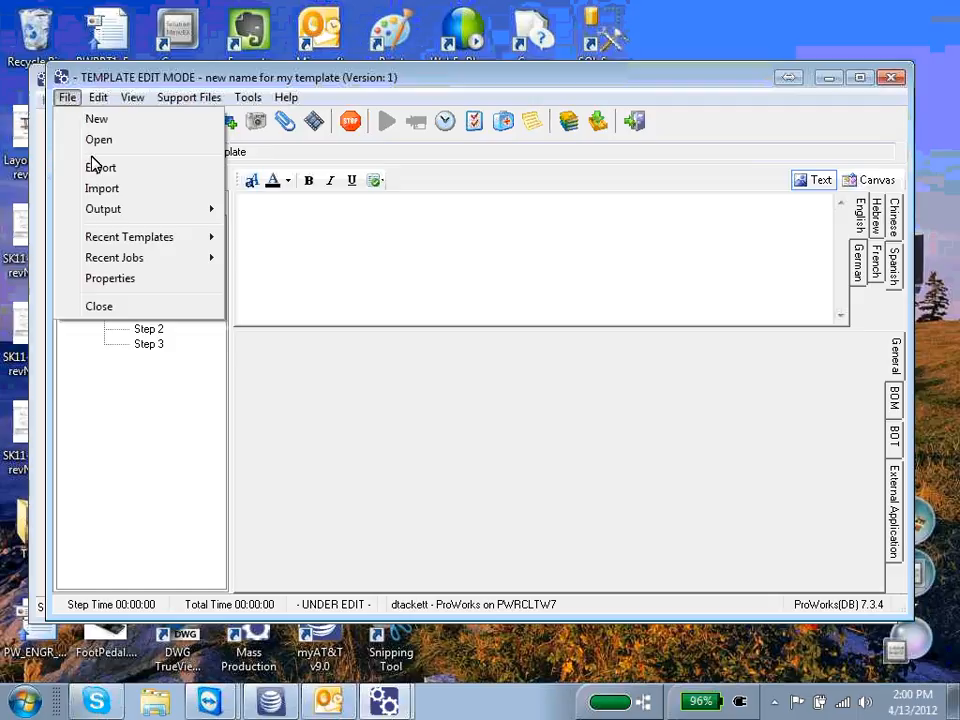
pyautogui.click(127, 281)
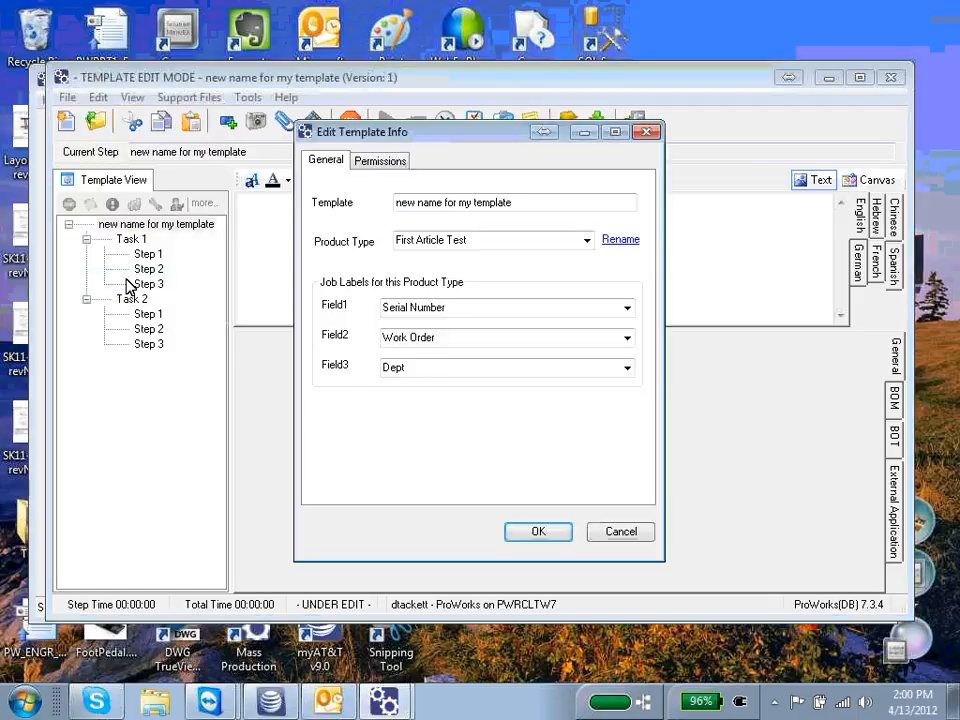
pyautogui.click(378, 161)
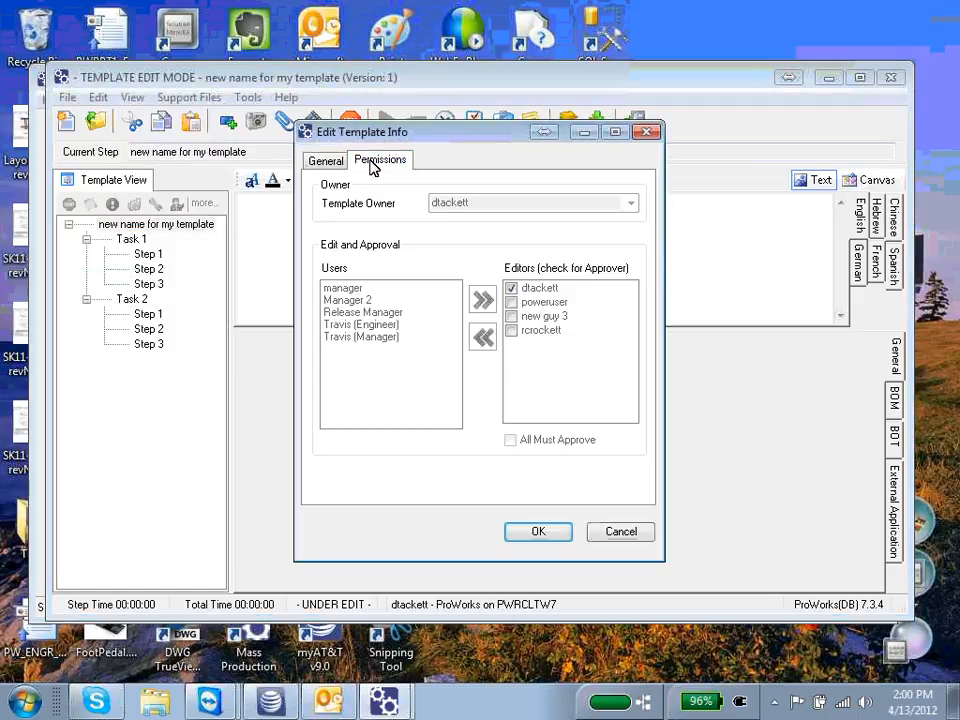